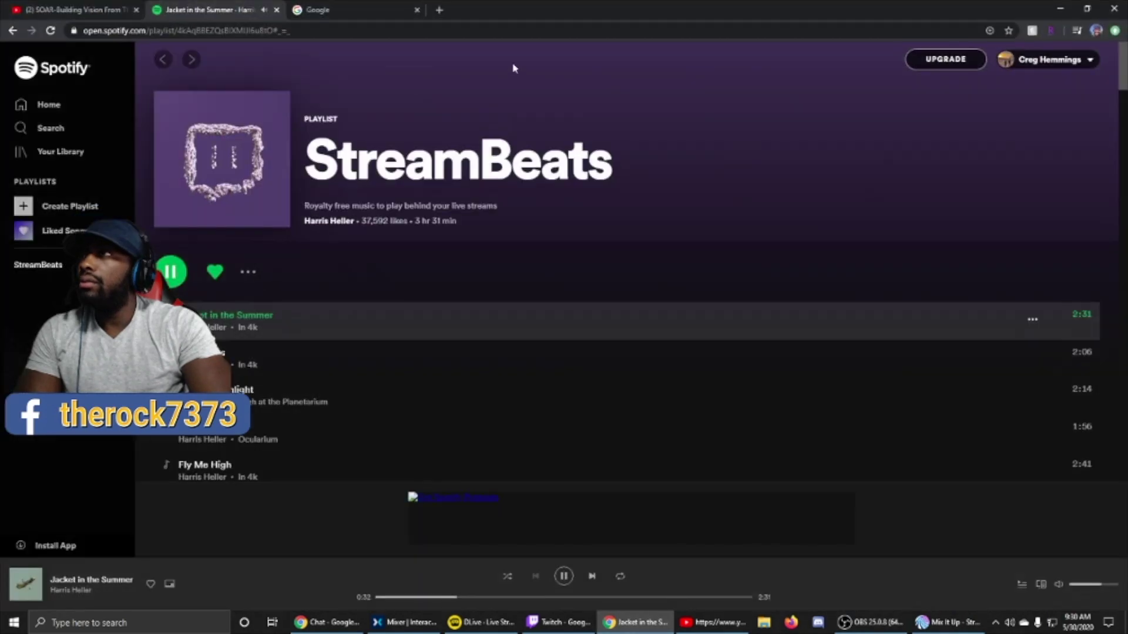
# Search Google for tracker.gg and open Tracker Network's Create your Overlay editor from the Overlays page
pyautogui.click(386, 7)
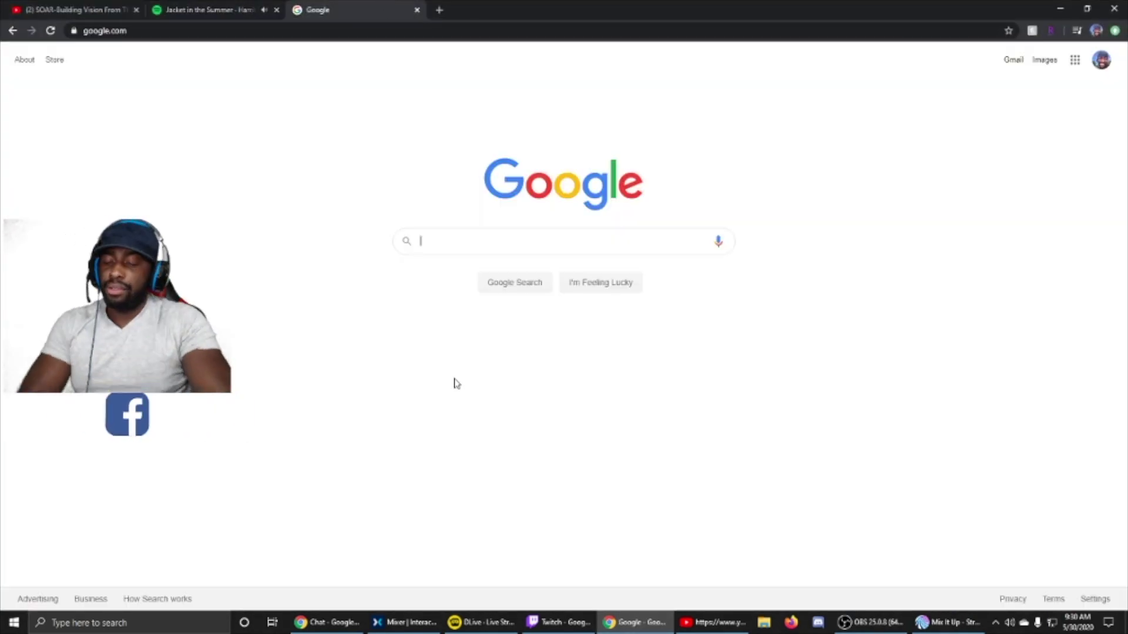
pyautogui.write('tracker.gg')
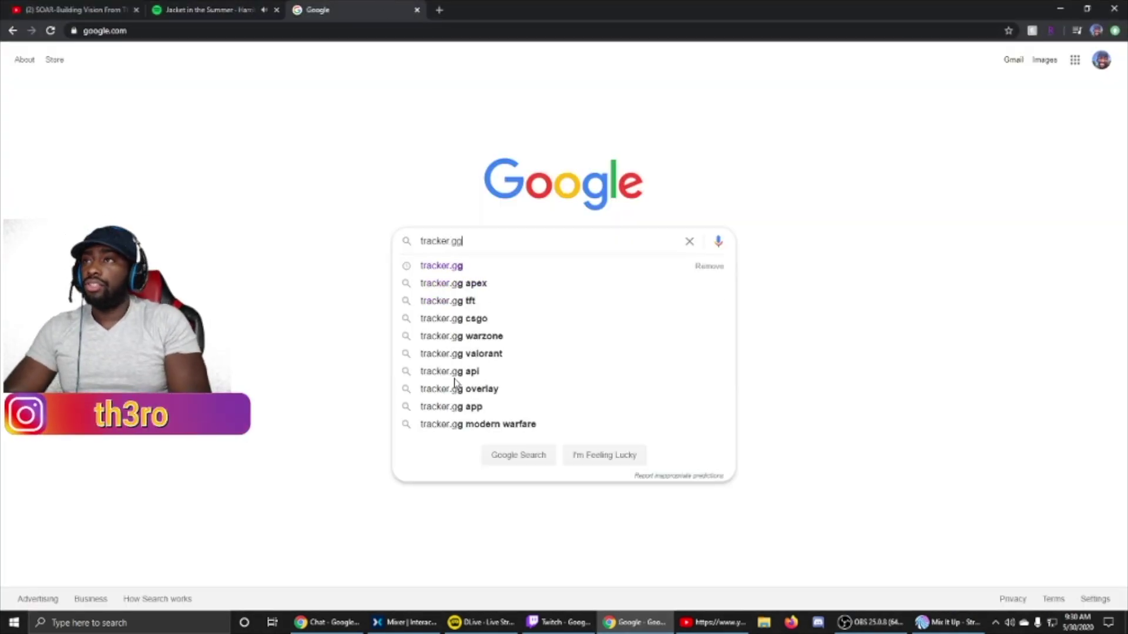
pyautogui.press('Return')
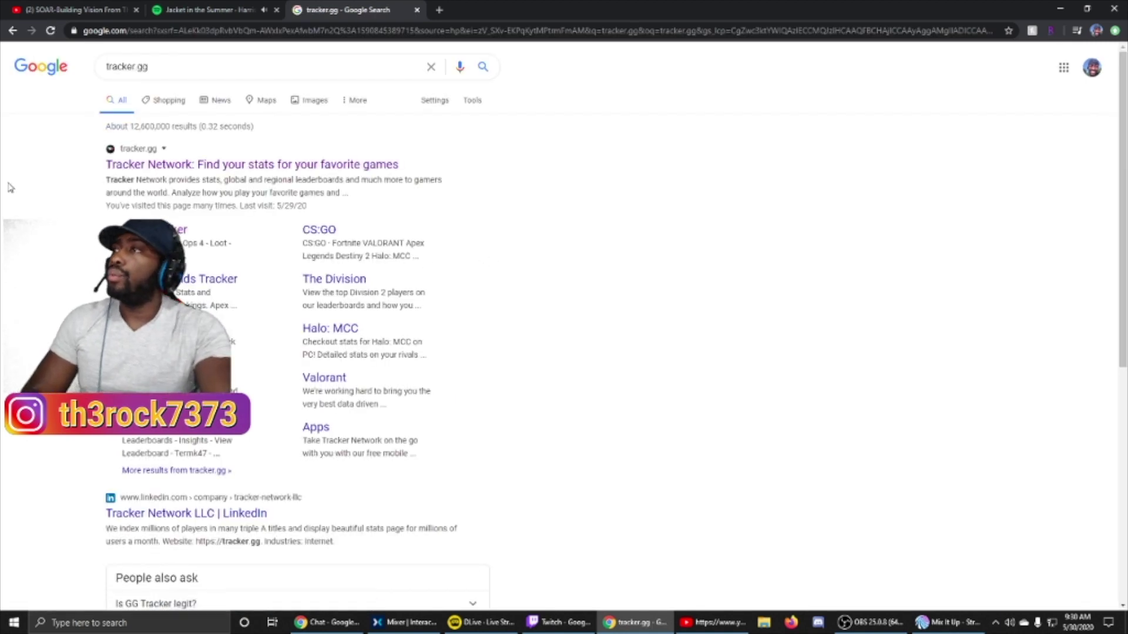
pyautogui.click(238, 167)
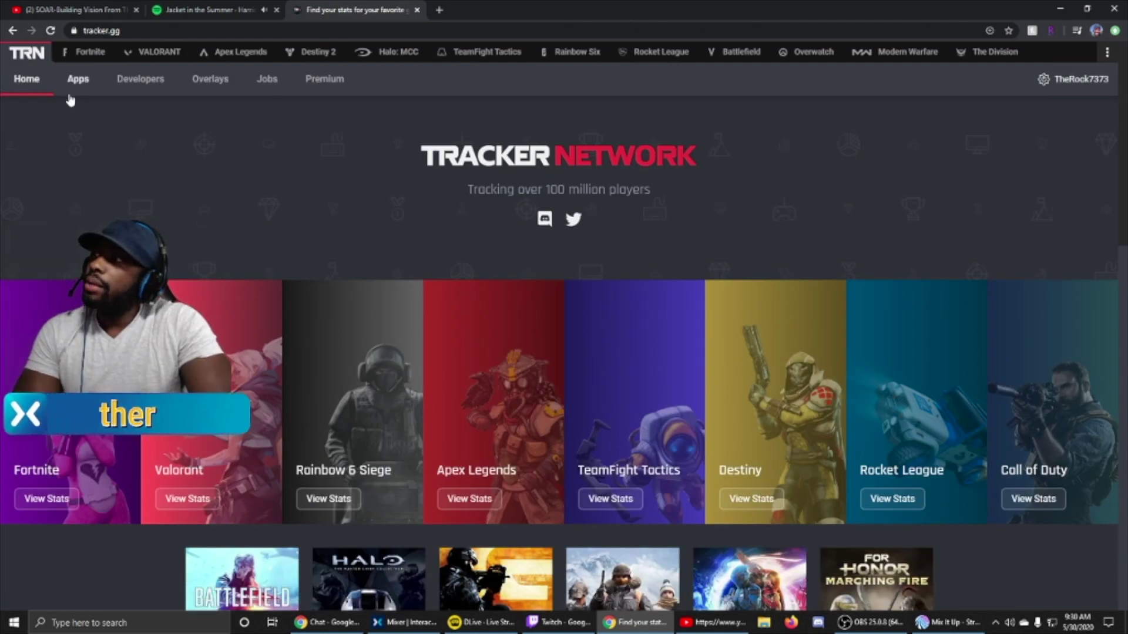
pyautogui.click(220, 85)
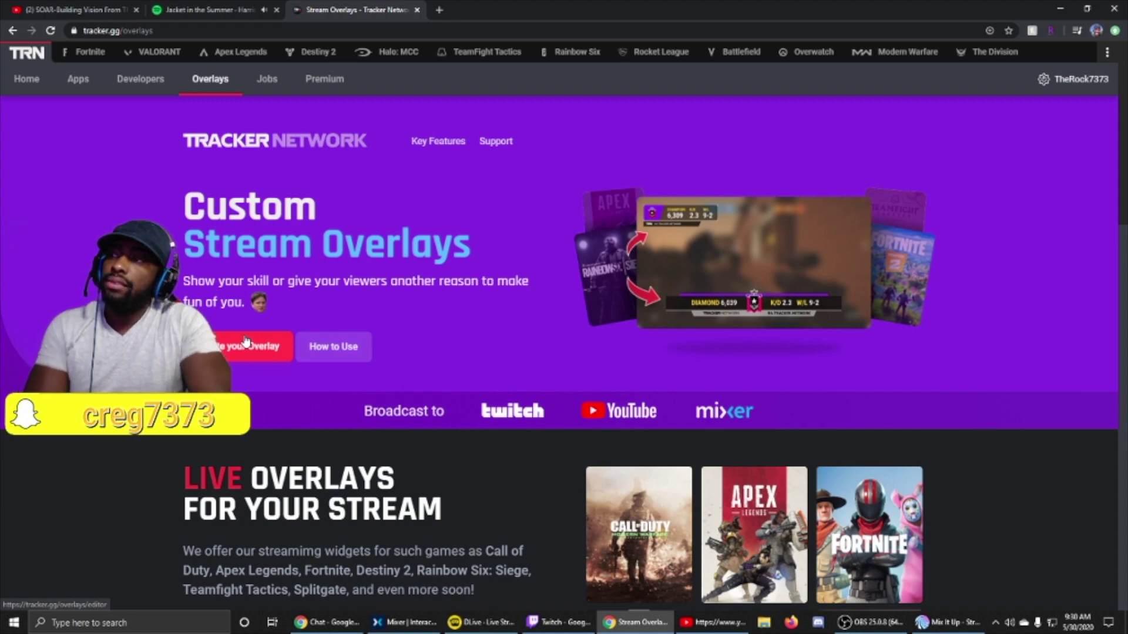
pyautogui.click(250, 355)
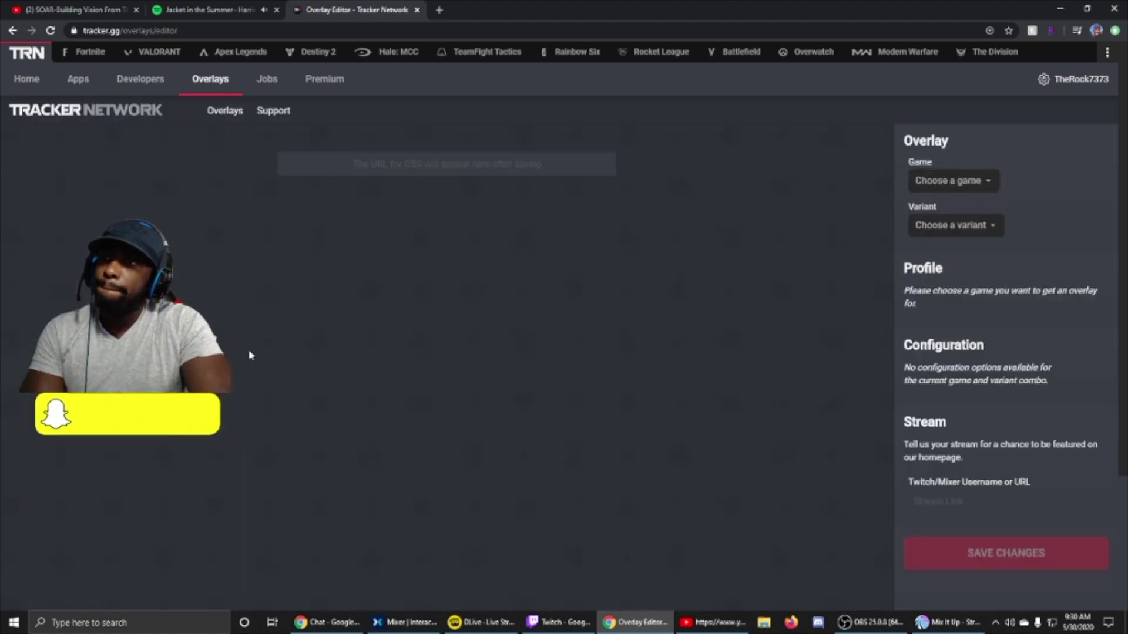
# Choose CoD: Warzone as the game and Horizontal Banner as the variant in the Overlay panel
pyautogui.click(970, 186)
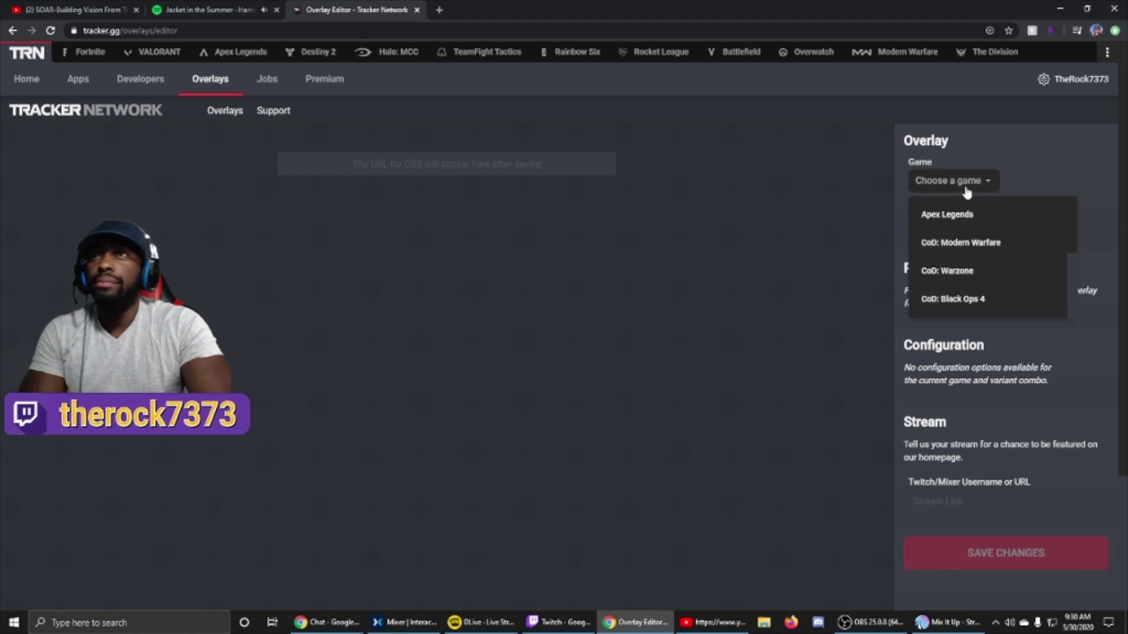
pyautogui.click(956, 274)
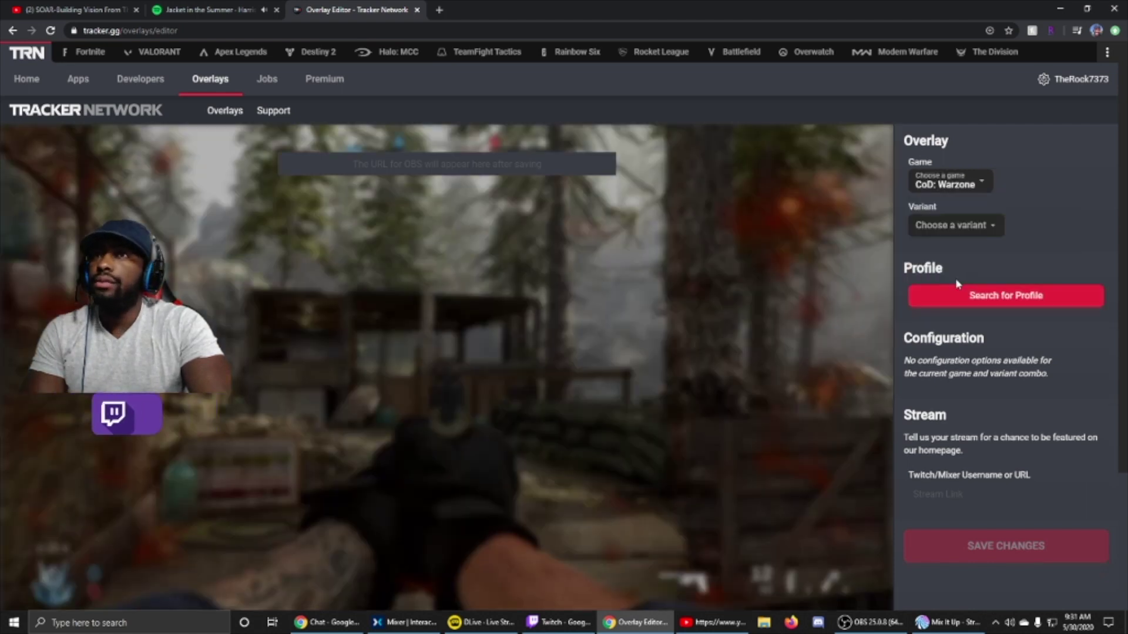
pyautogui.click(953, 226)
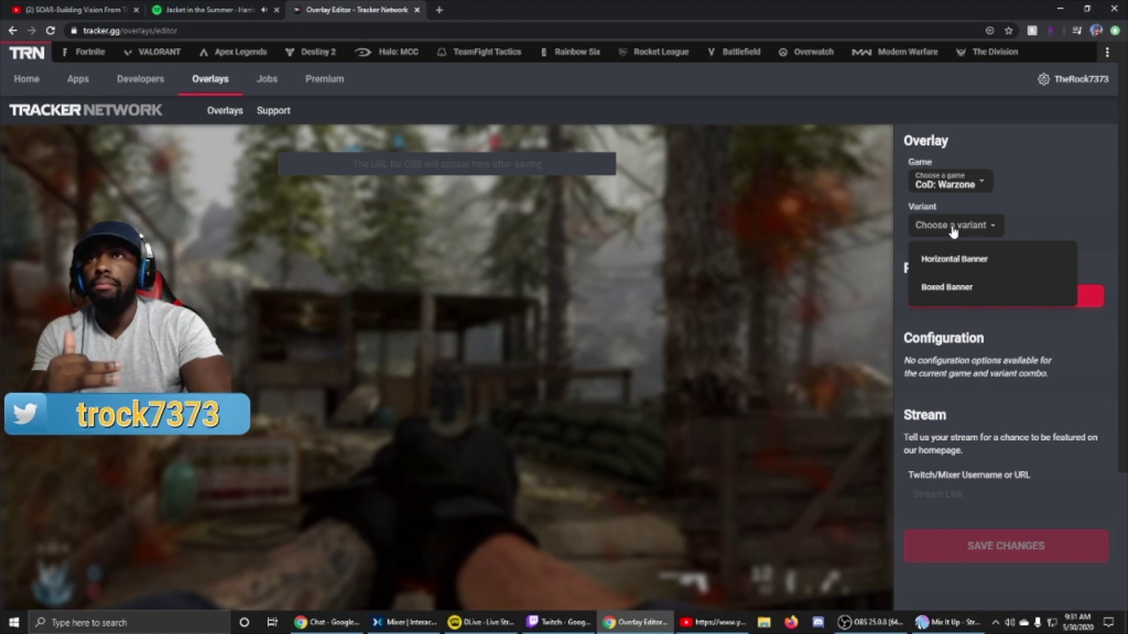
pyautogui.click(952, 258)
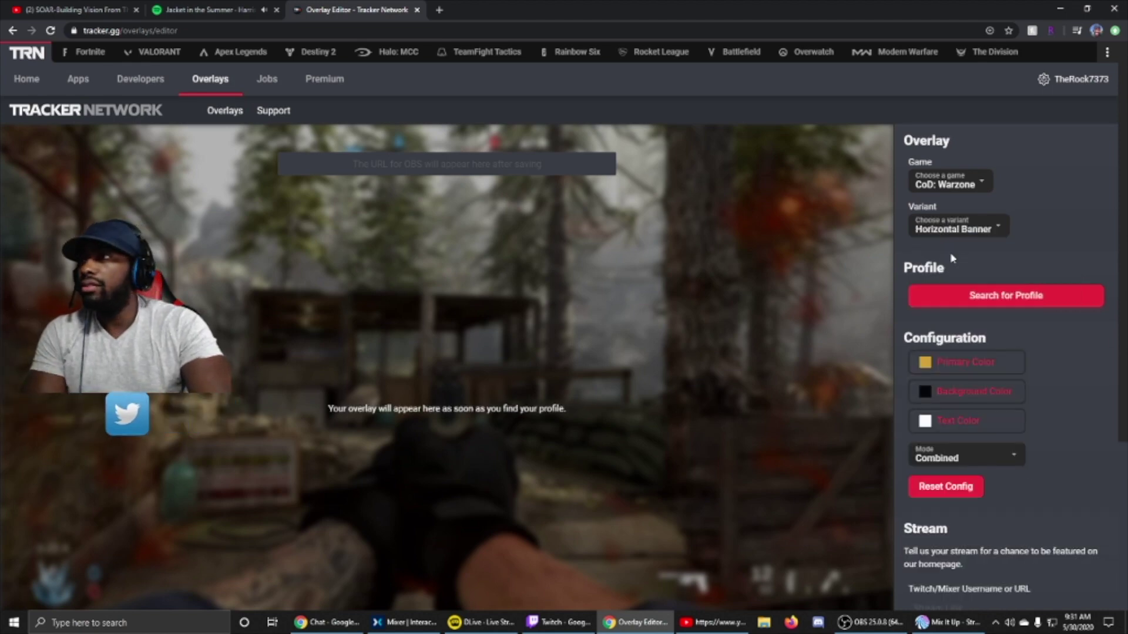
pyautogui.click(997, 305)
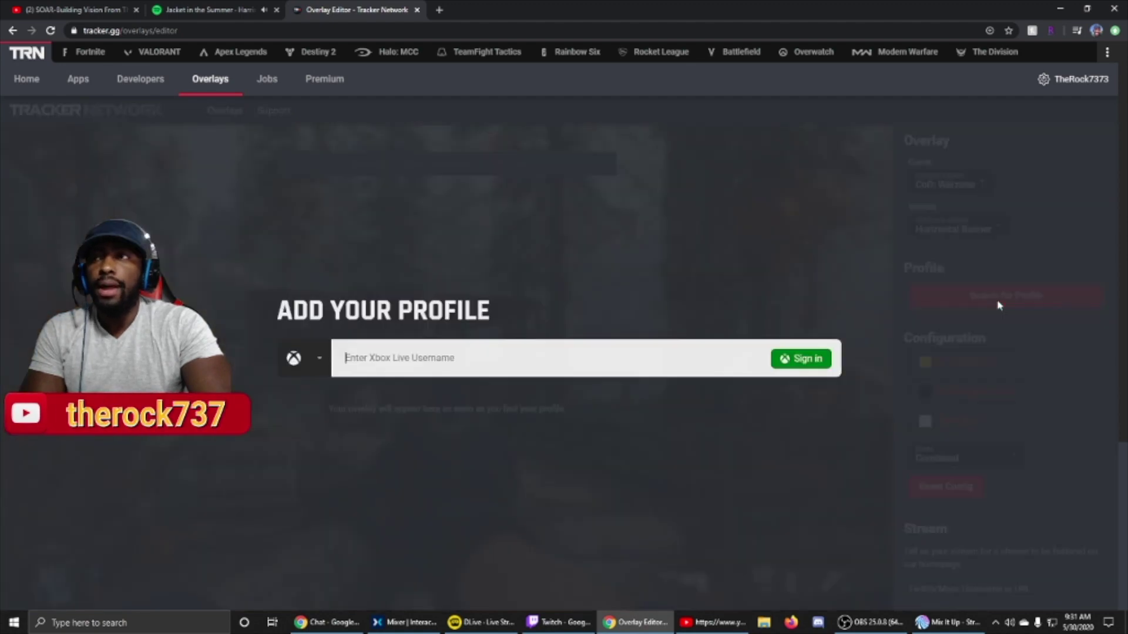
# Enter the player's Xbox Live gamertag and link the matching profile to the Warzone banner
pyautogui.click(491, 349)
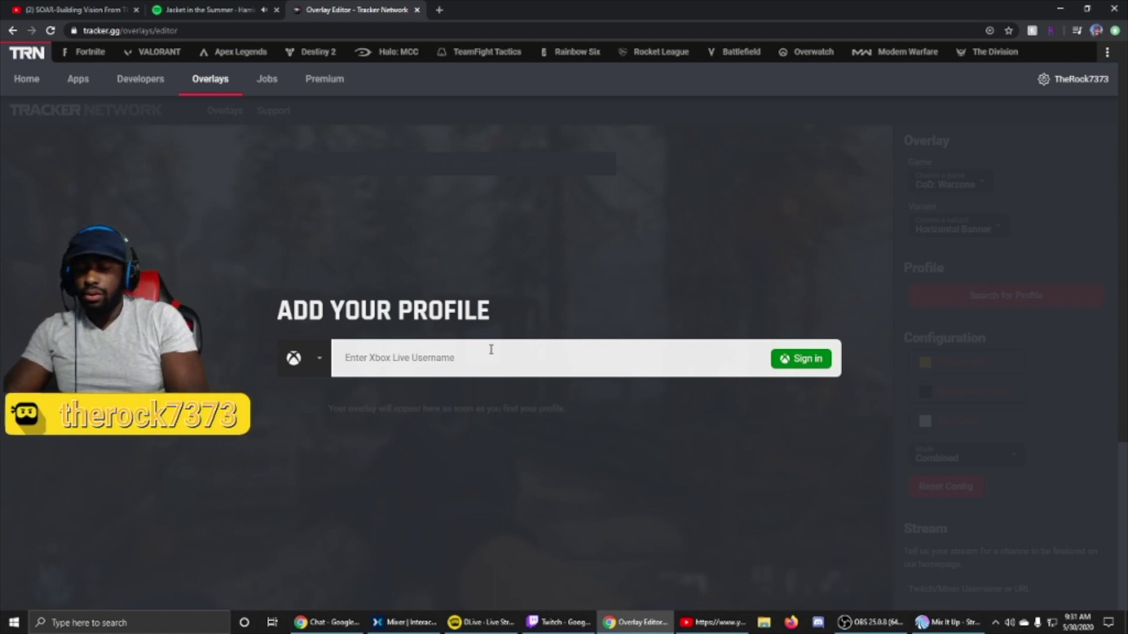
pyautogui.write('therock7373')
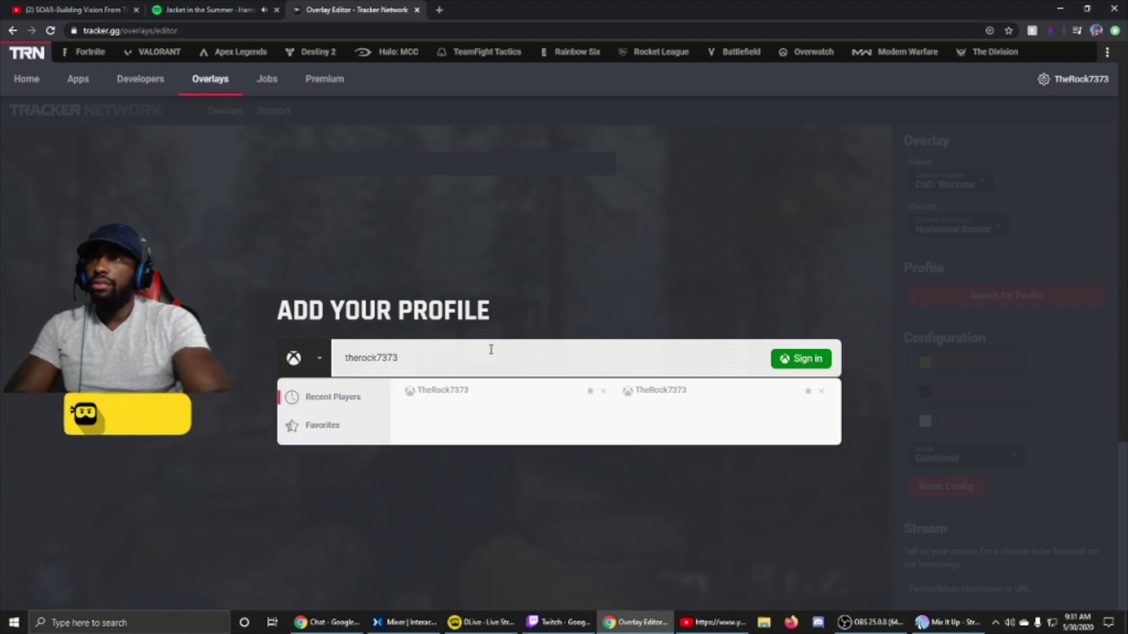
pyautogui.click(445, 391)
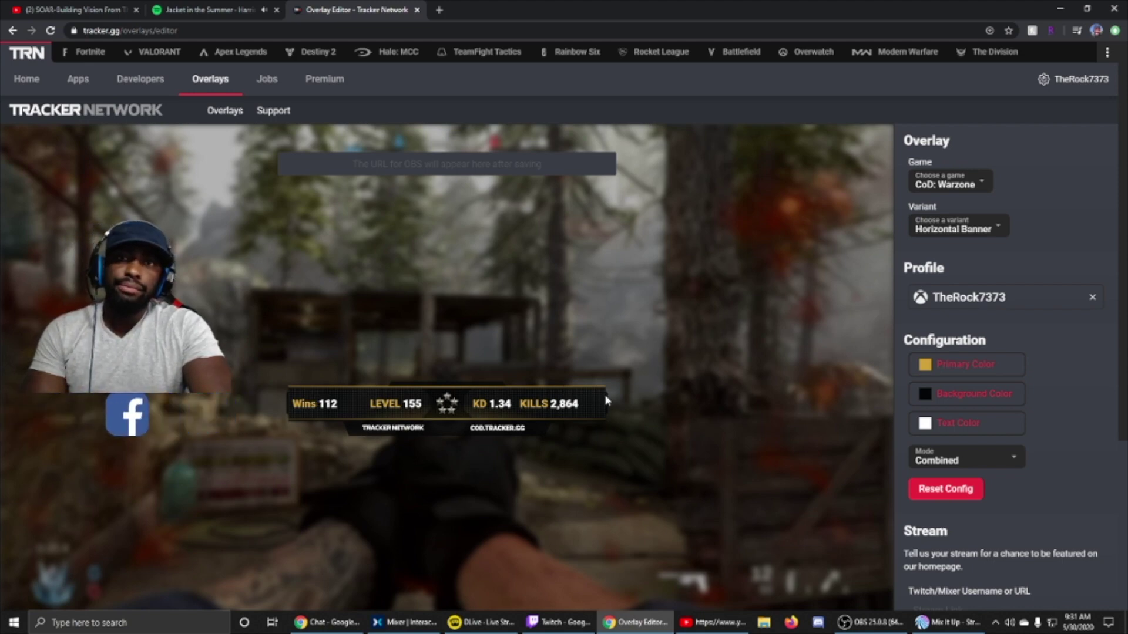
# Preview the Boxed Banner variant, then switch back to Horizontal Banner
pyautogui.click(955, 222)
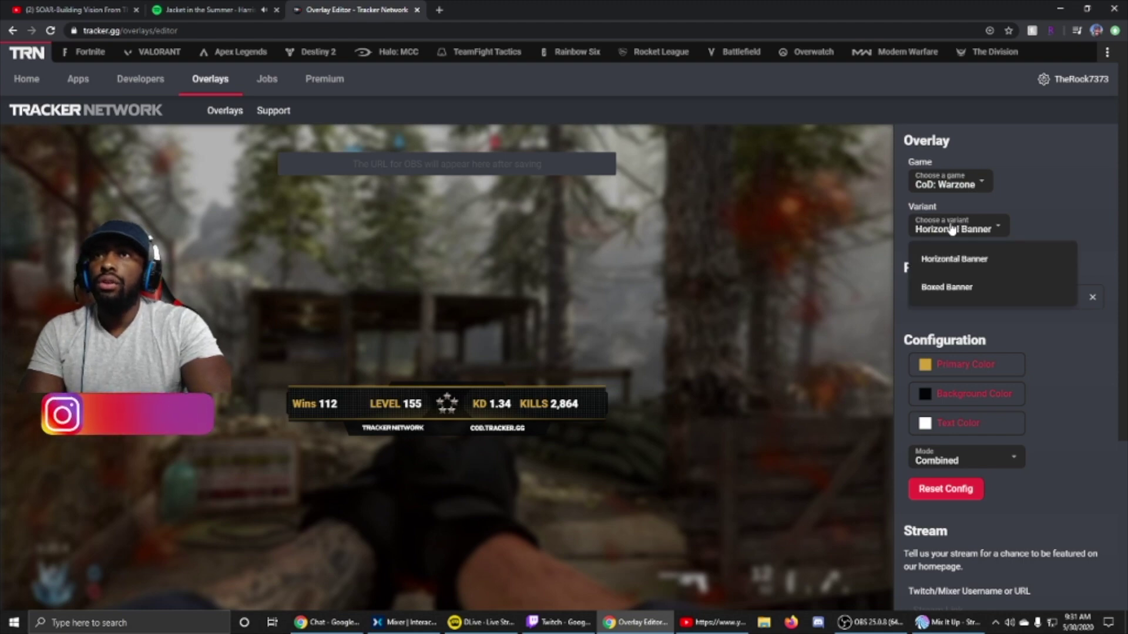
pyautogui.click(944, 287)
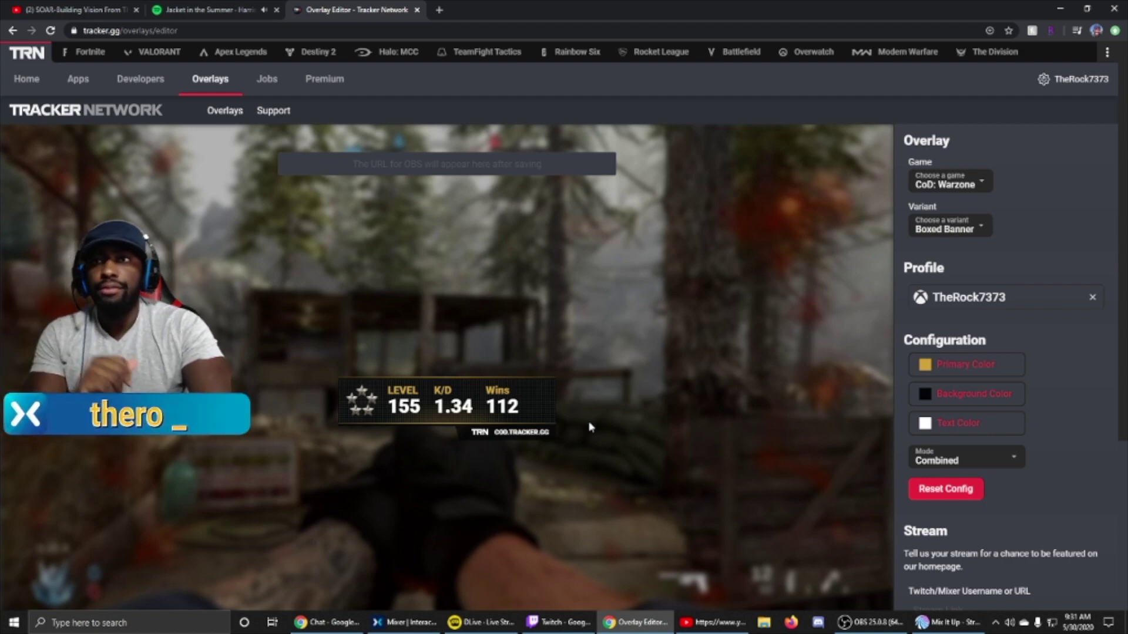
pyautogui.click(935, 236)
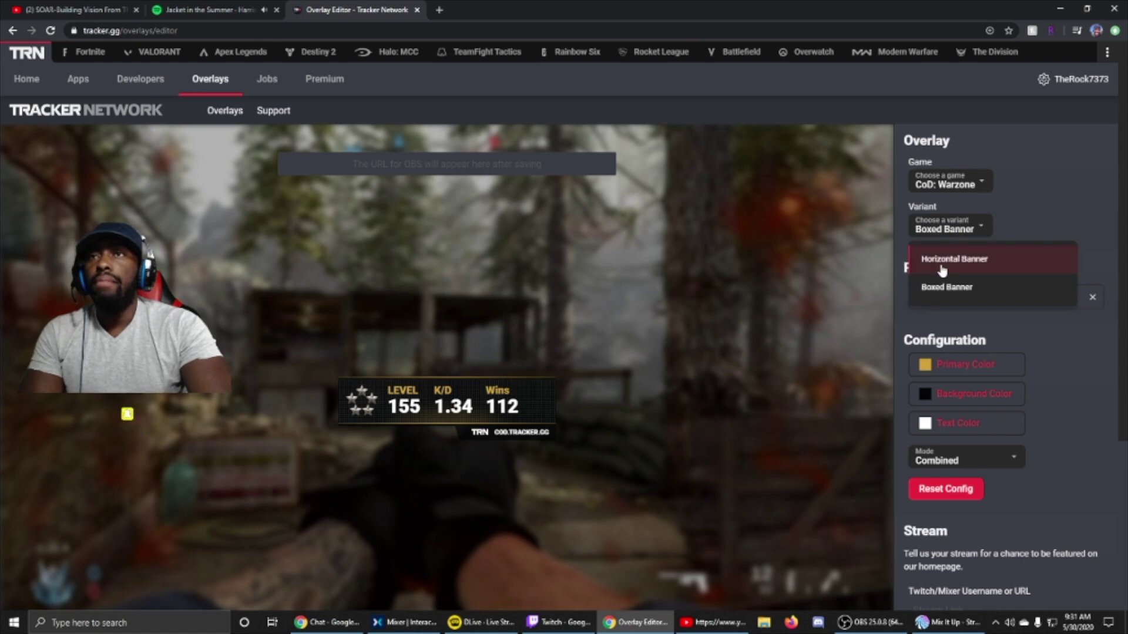
pyautogui.click(941, 262)
pyautogui.scroll(-4, 886, 317)
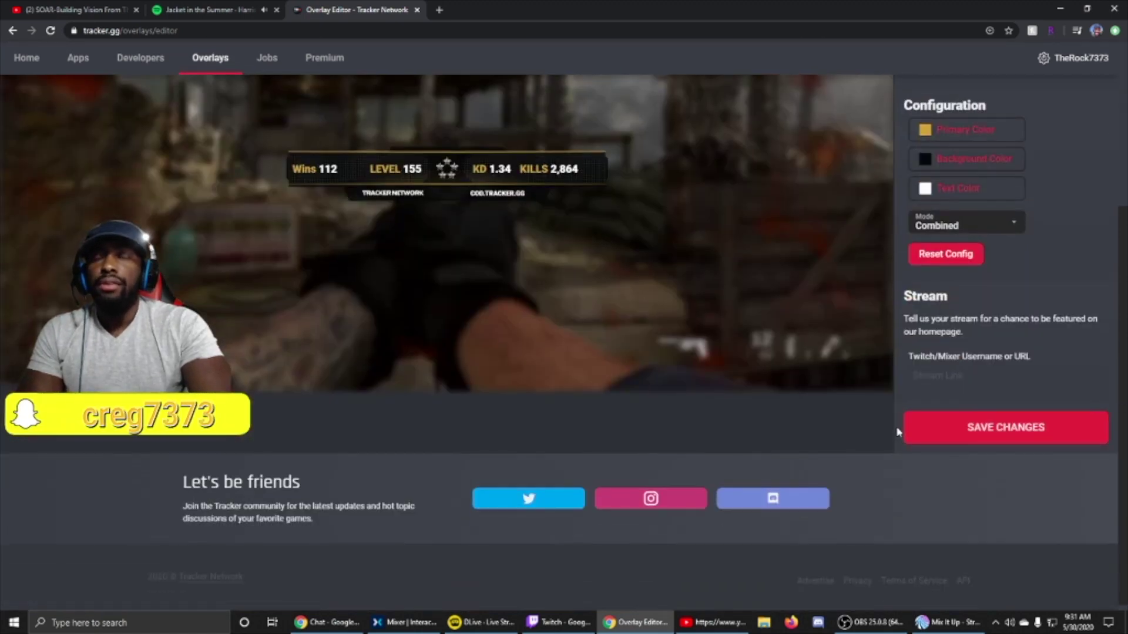
# Save the Warzone overlay changes and select its generated overlay URL before moving to OBS
pyautogui.click(927, 434)
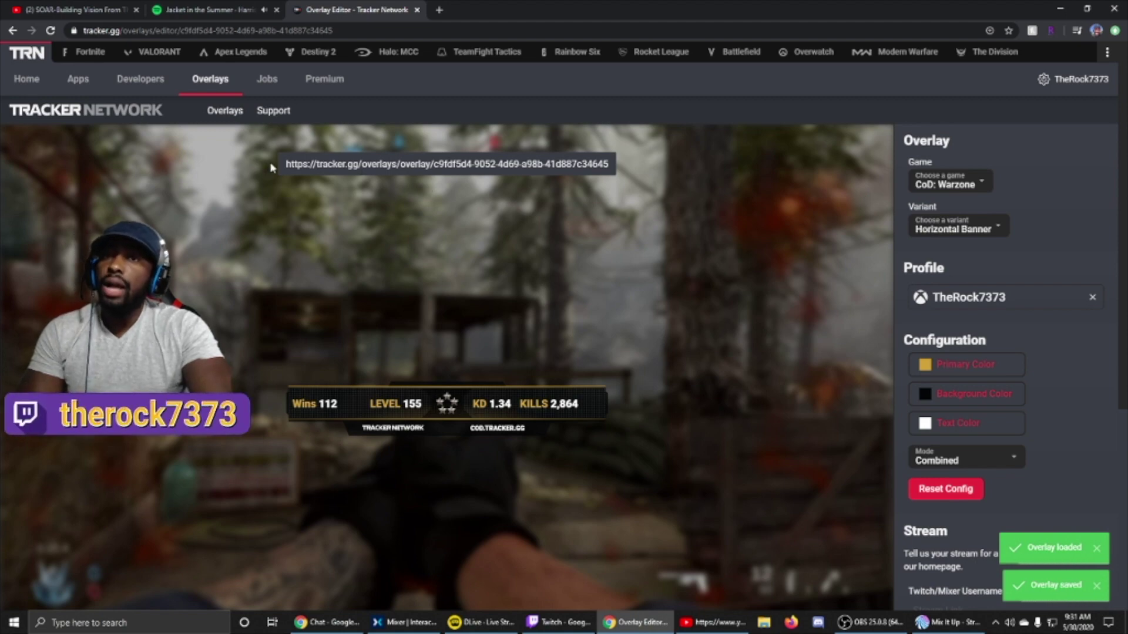
pyautogui.moveTo(285, 164); pyautogui.dragTo(586, 170)
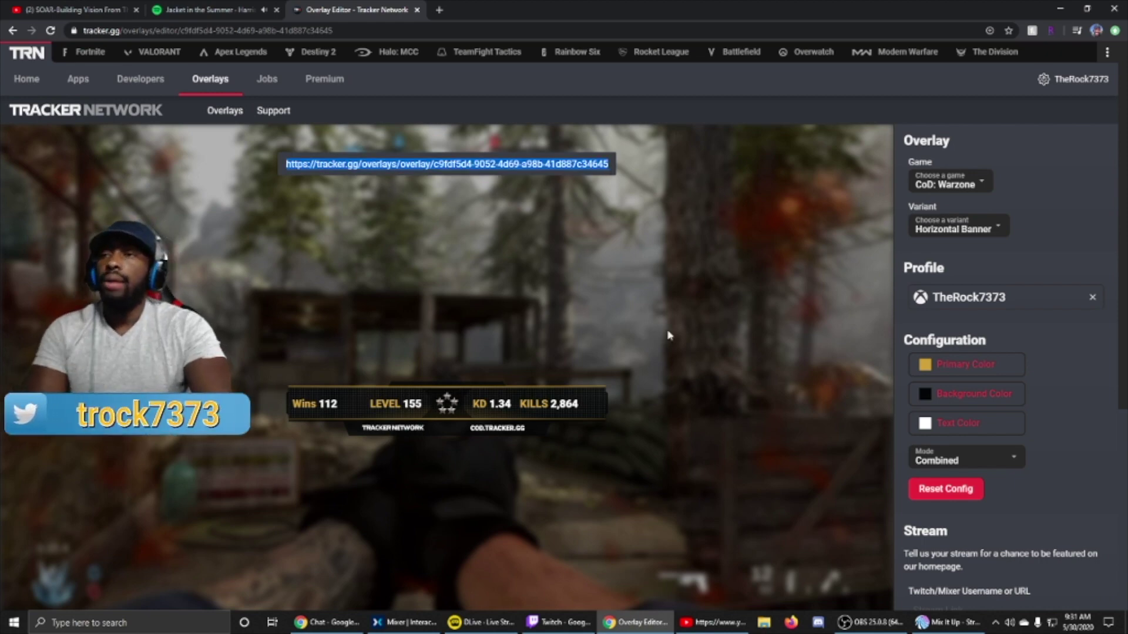
pyautogui.click(870, 622)
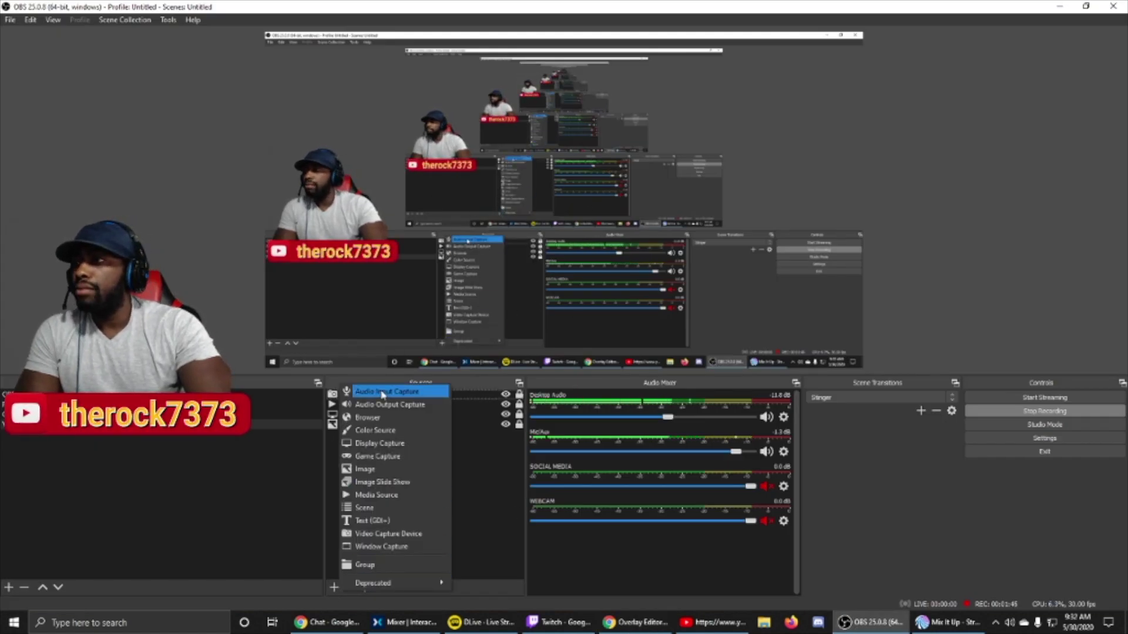
# Create a new Browser source named 'Cod tracker'
pyautogui.click(379, 418)
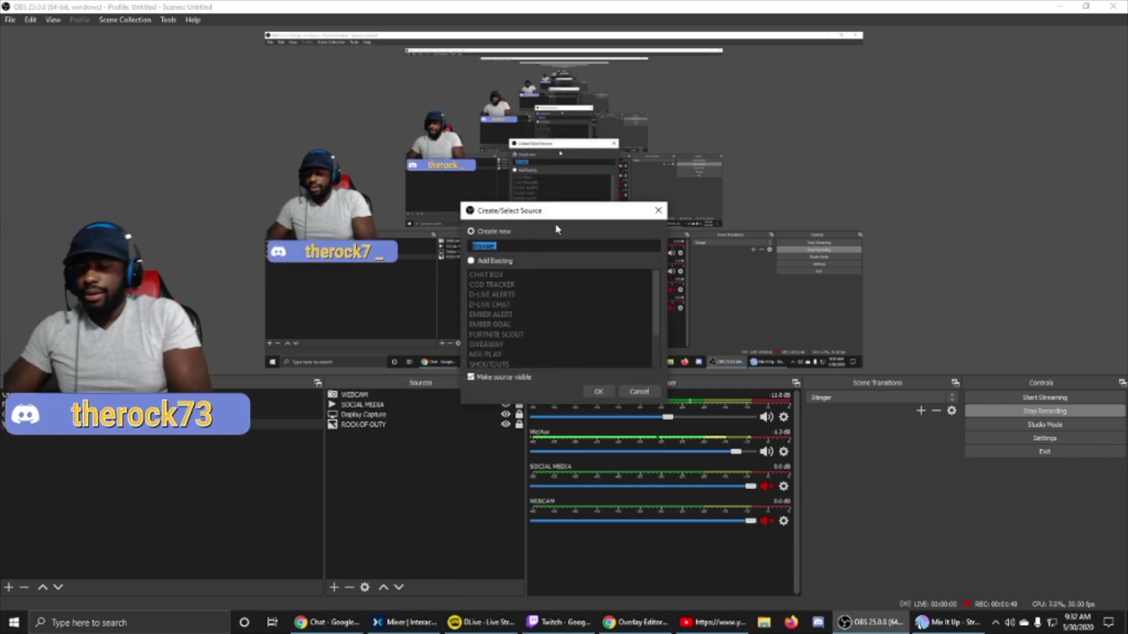
pyautogui.write('Cod tracker')
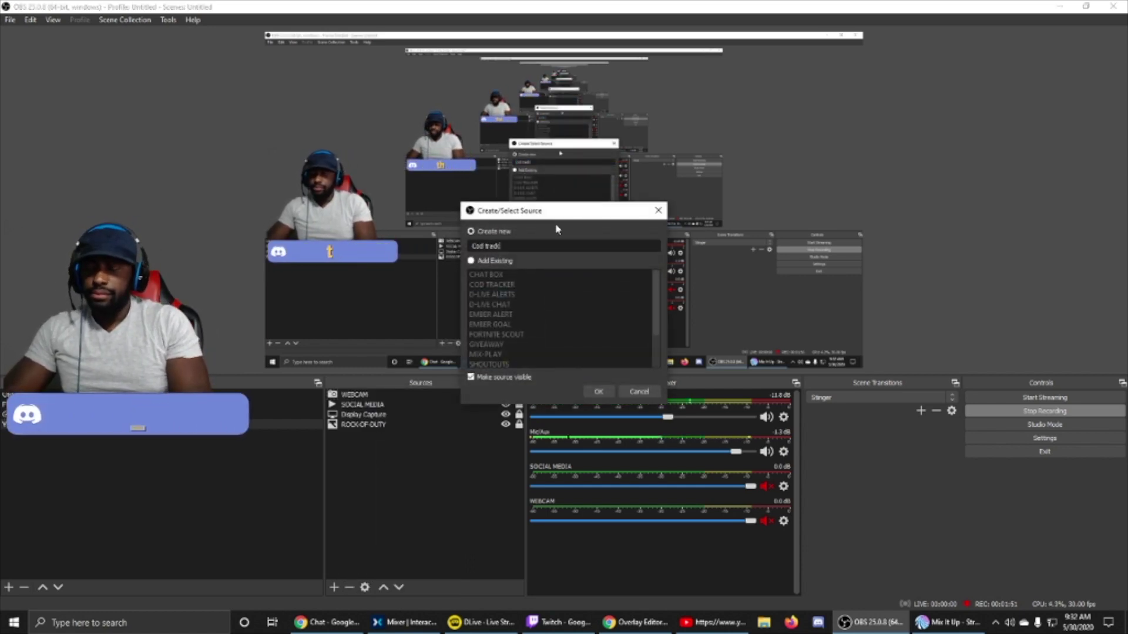
pyautogui.click(598, 392)
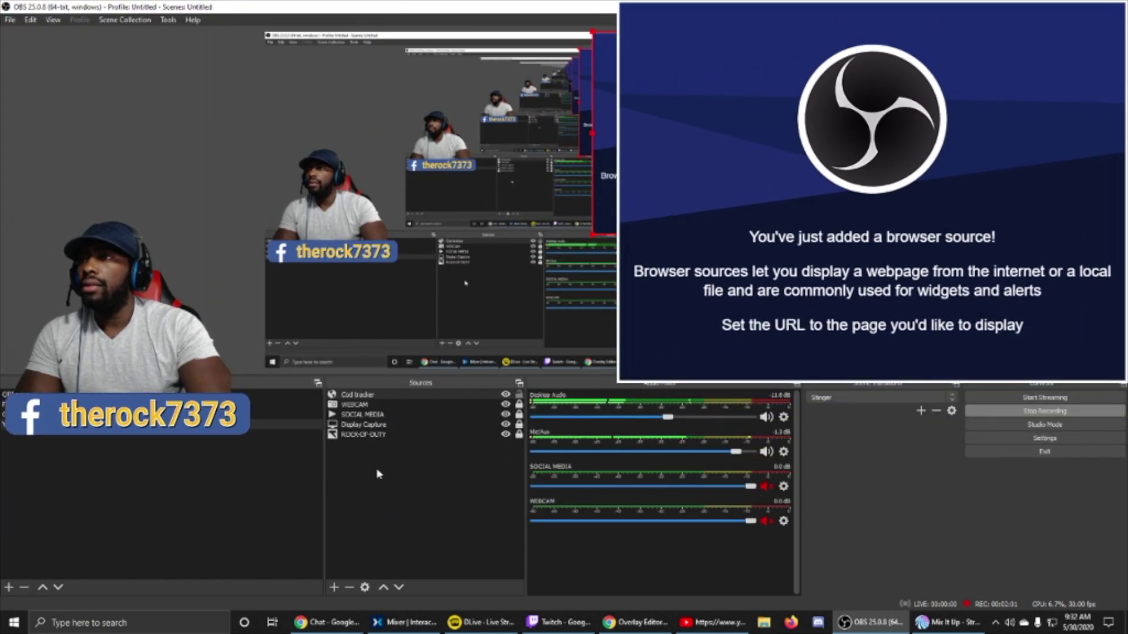
# Replace the Cod tracker source's default URL with the pasted tracker.gg overlay address
pyautogui.doubleClick(382, 393)
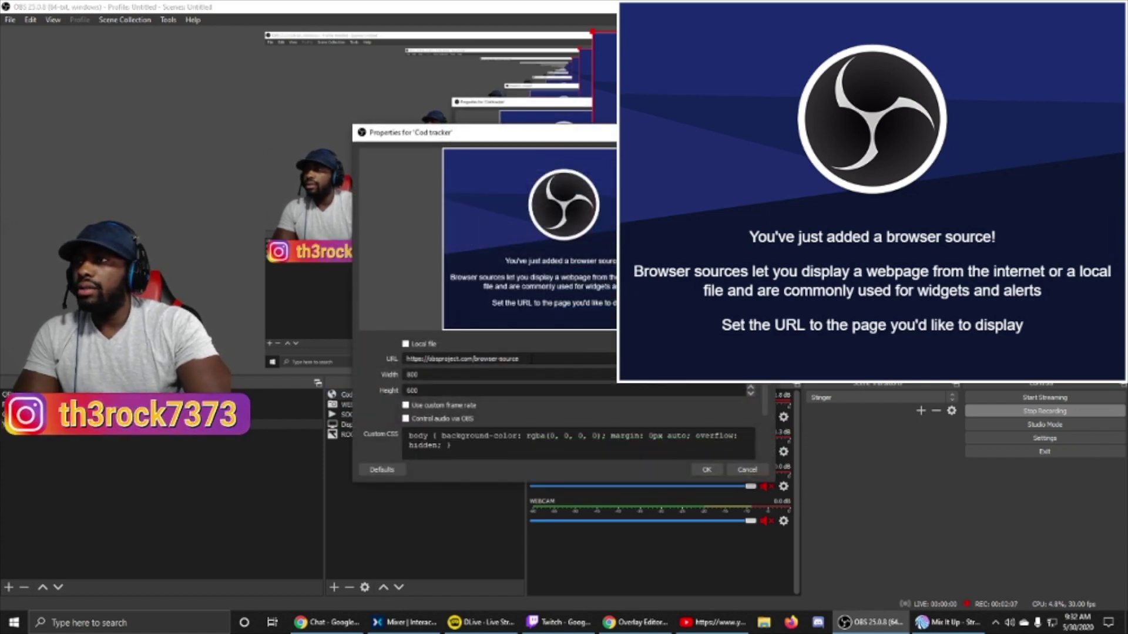
pyautogui.moveTo(519, 359); pyautogui.dragTo(356, 360)
pyautogui.press('BackSpace')
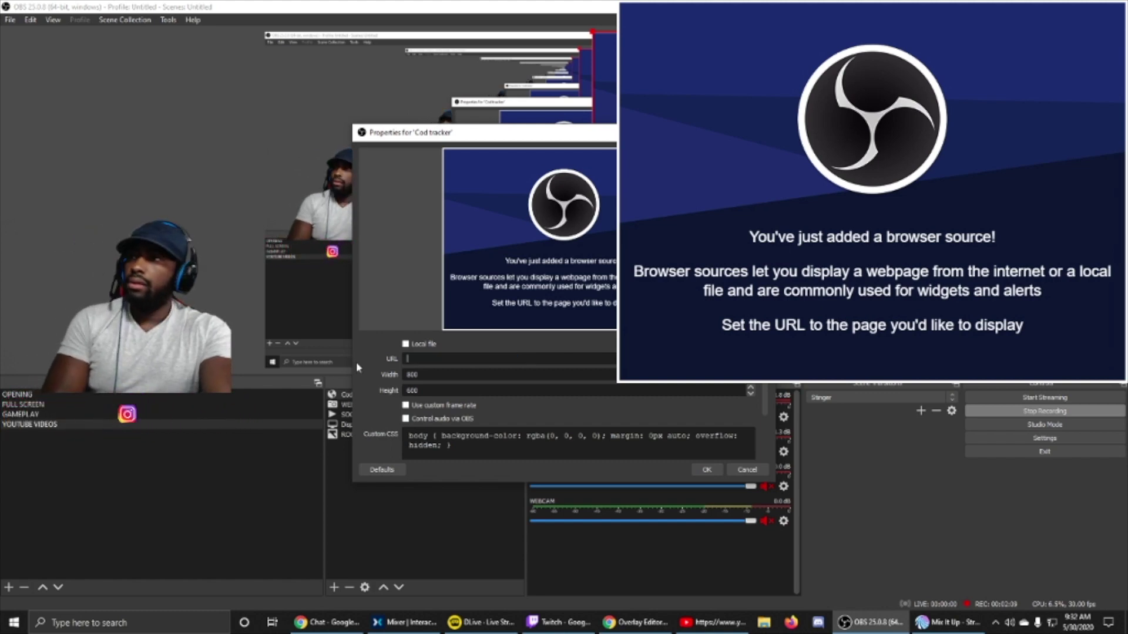
pyautogui.hotkey('ctrl', 'v')
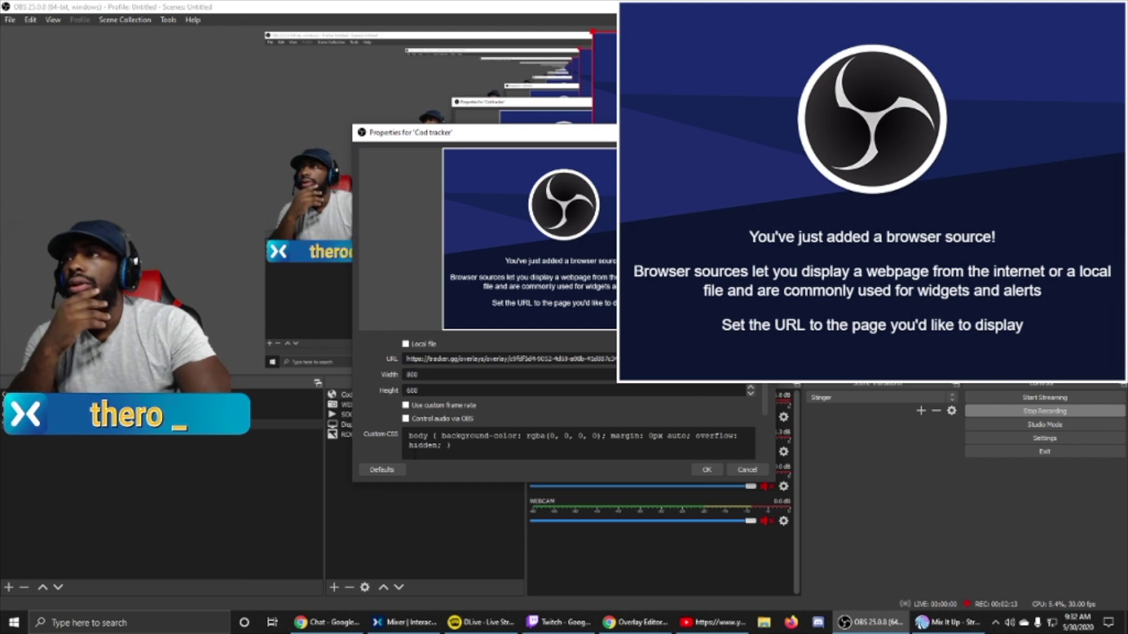
pyautogui.scroll(-2, 520, 420)
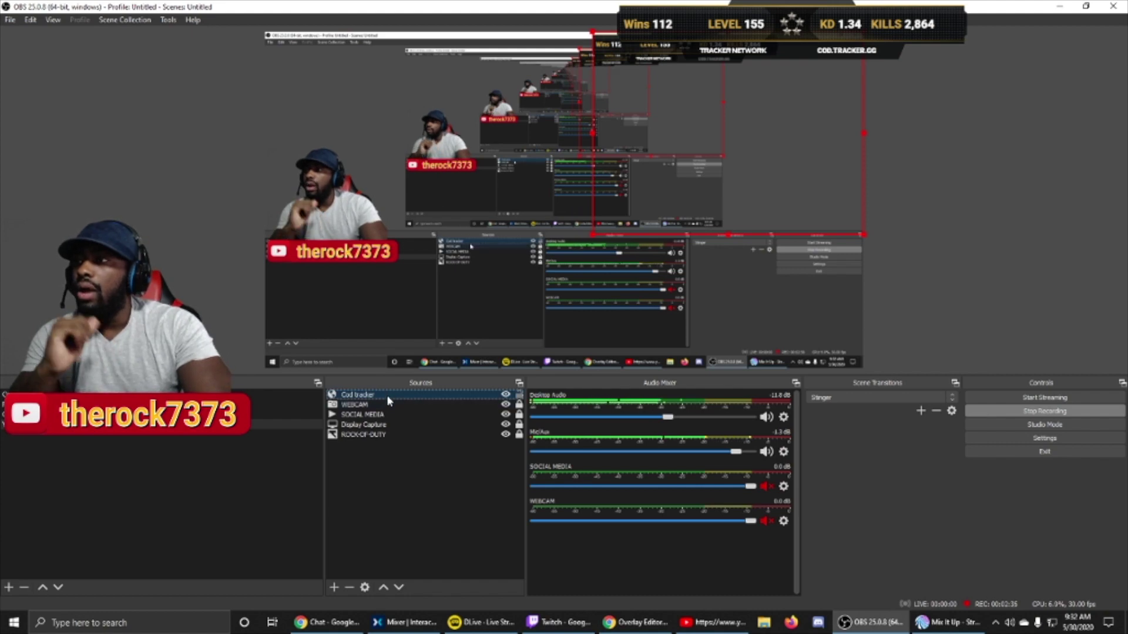
# Change the Cod tracker source's width from 800 to 500 and height from 600 to 75
pyautogui.doubleClick(387, 395)
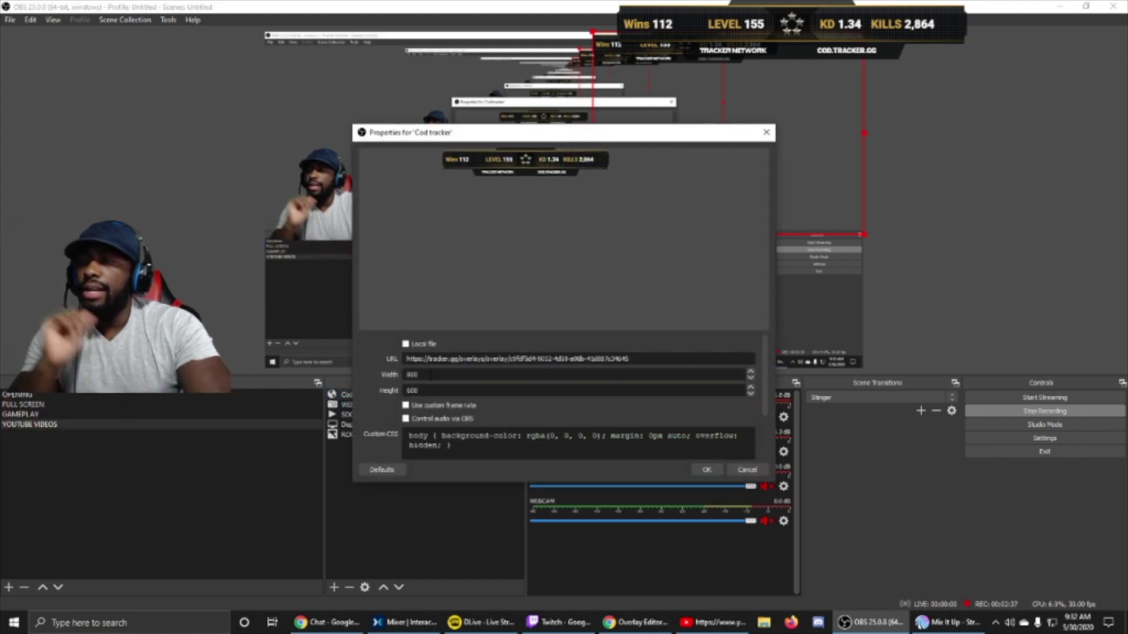
pyautogui.doubleClick(414, 375)
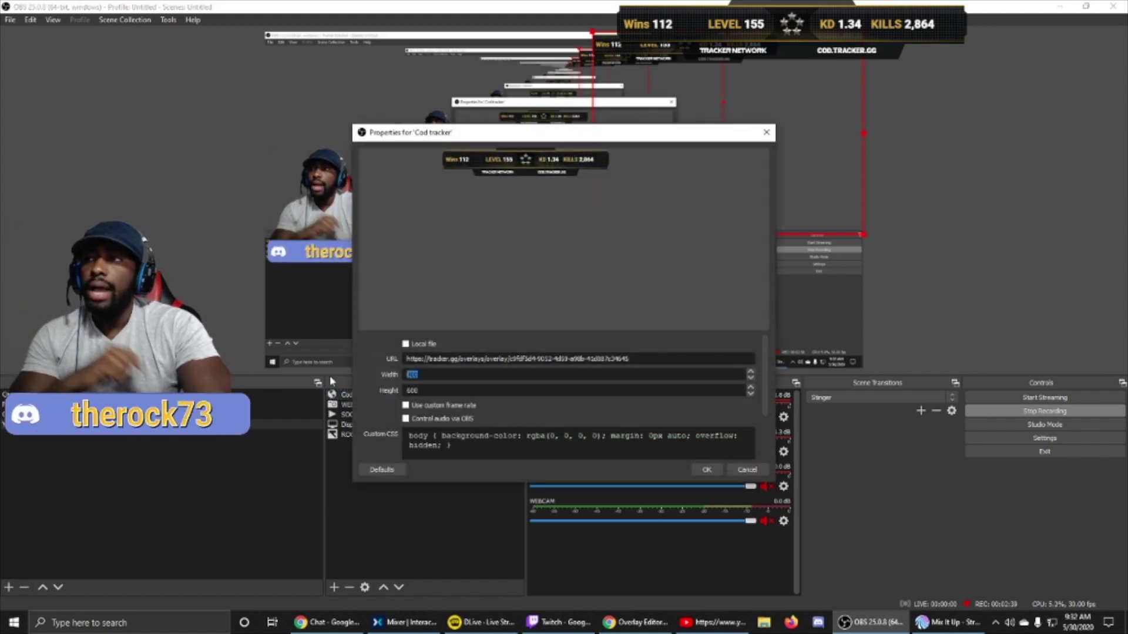
pyautogui.write('500')
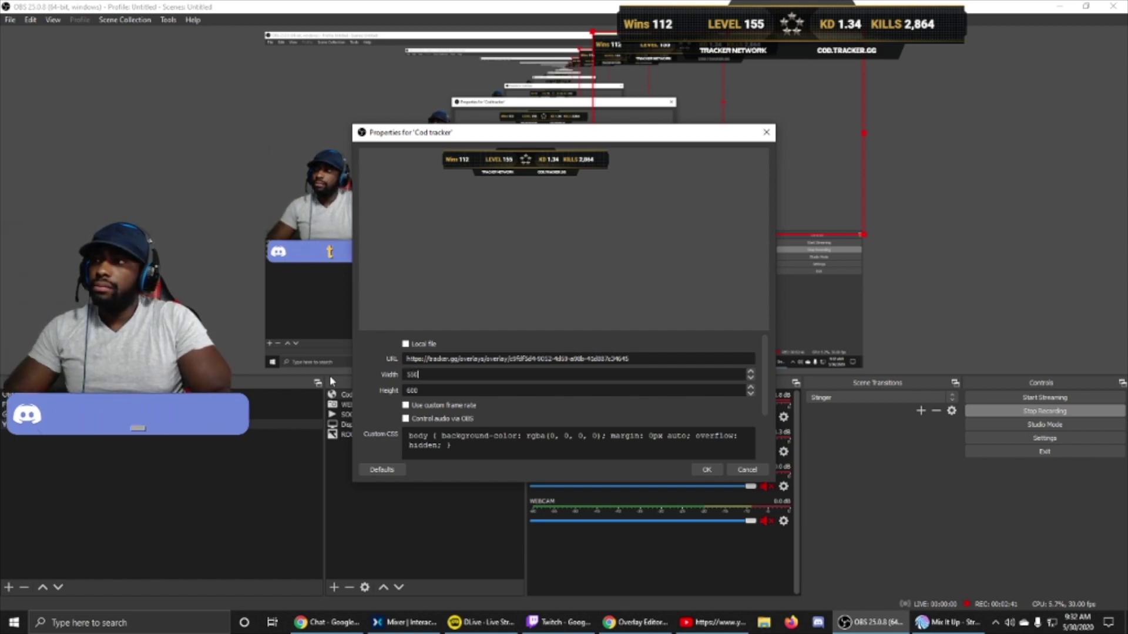
pyautogui.doubleClick(429, 392)
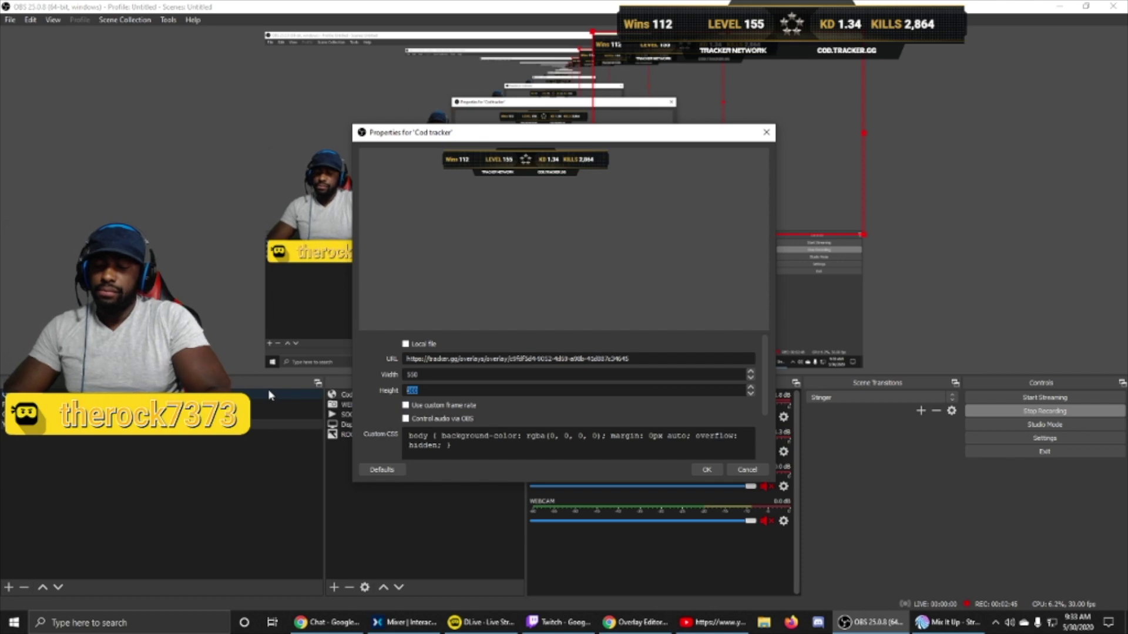
pyautogui.write('75')
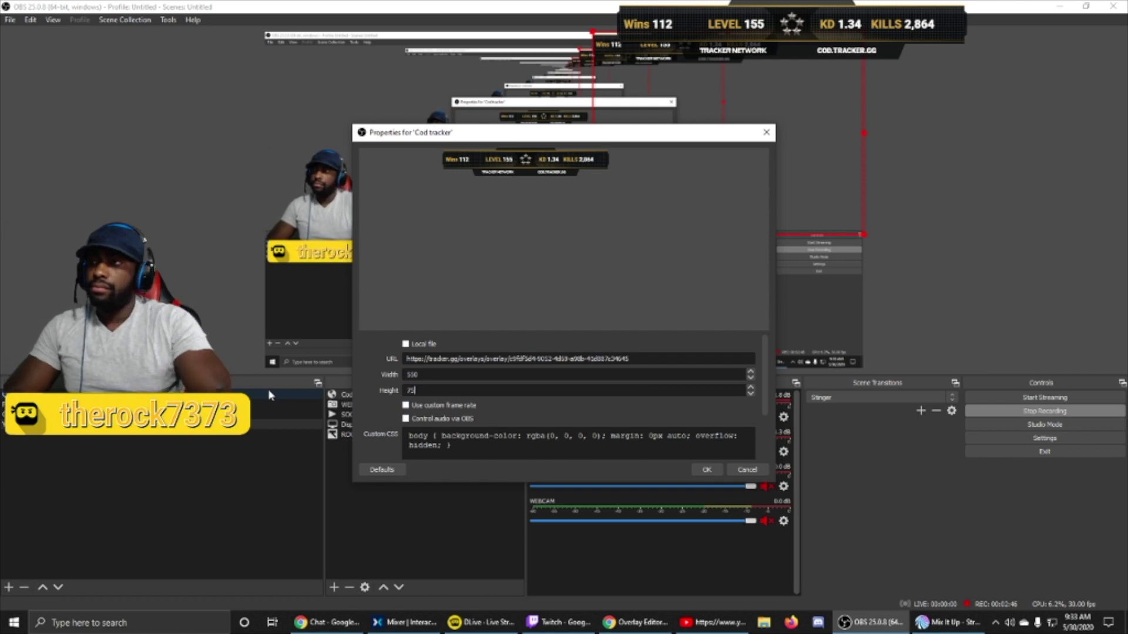
# Apply the 500×75 size and drag the Warzone stats banner just below the webcam
pyautogui.click(705, 473)
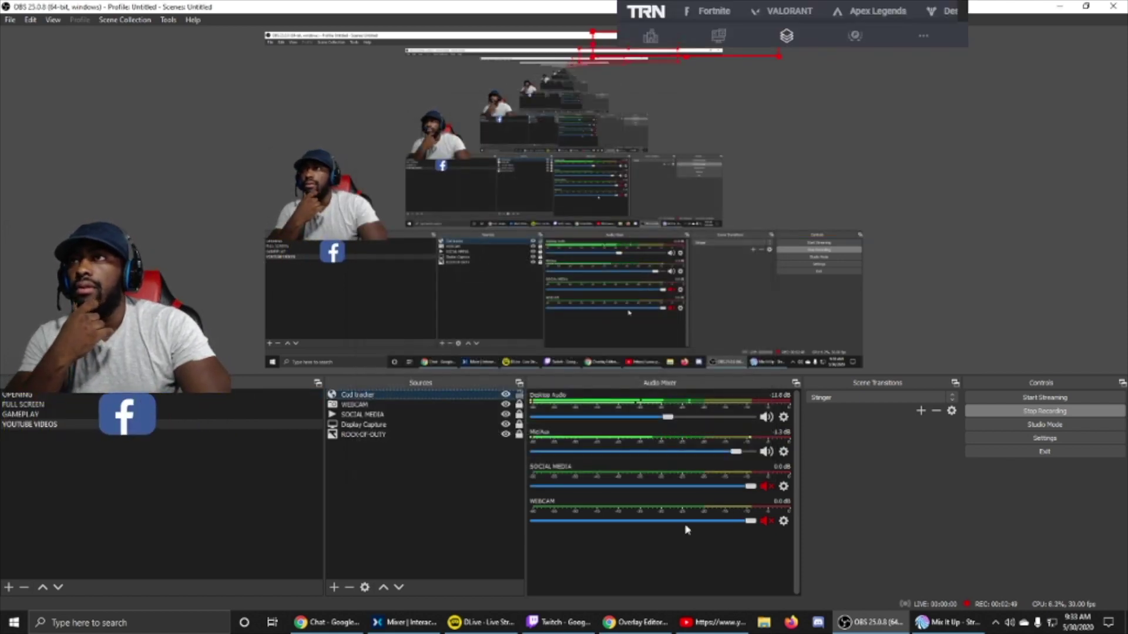
pyautogui.moveTo(663, 51); pyautogui.dragTo(353, 275)
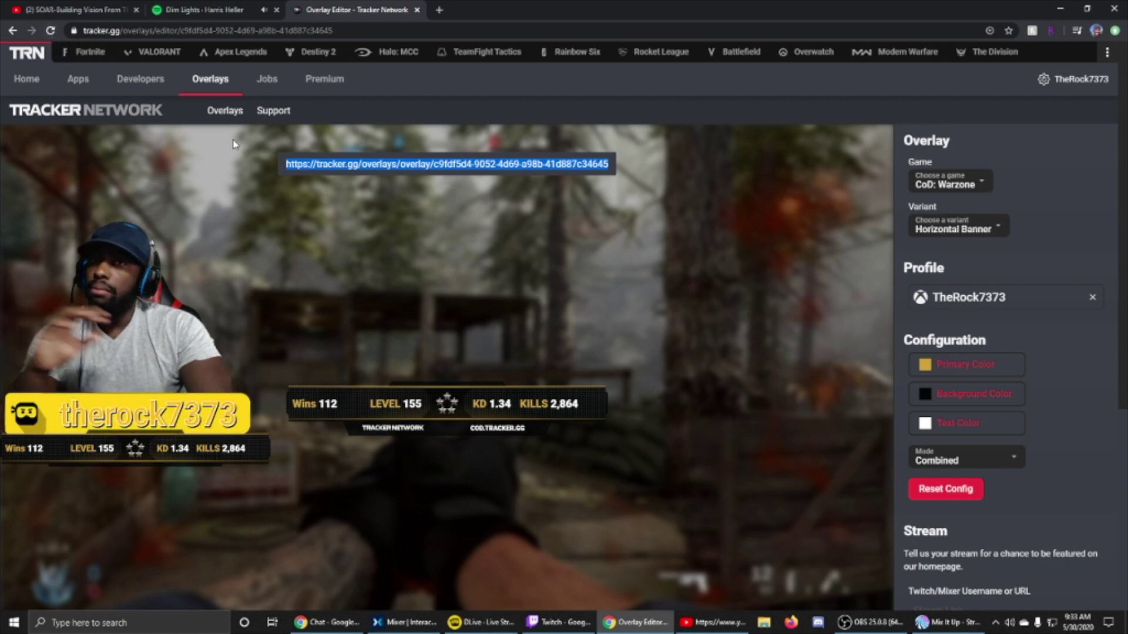
# Start another overlay from the Overlays page using Fortnite and the Boxed - Horizontal variant
pyautogui.click(222, 80)
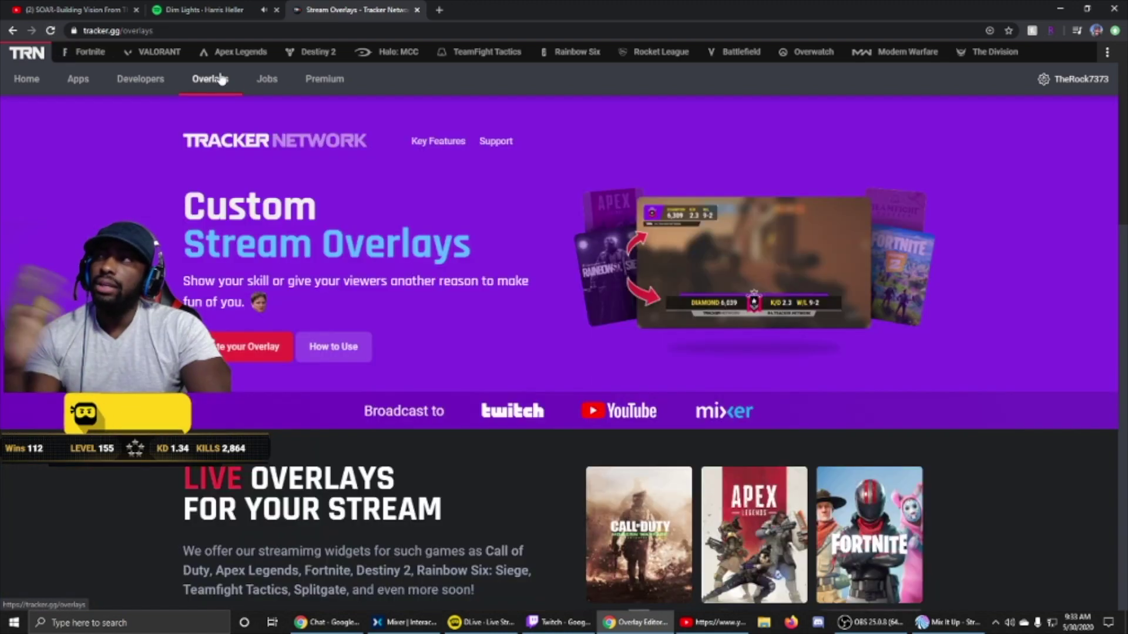
pyautogui.click(255, 357)
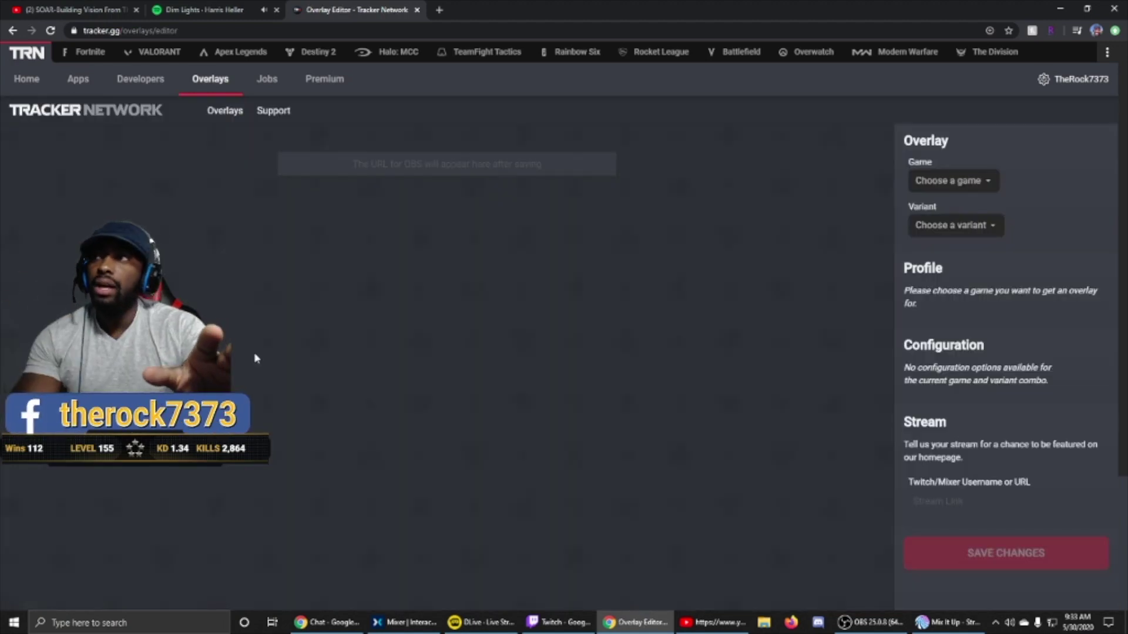
pyautogui.click(947, 182)
pyautogui.scroll(-3, 950, 228)
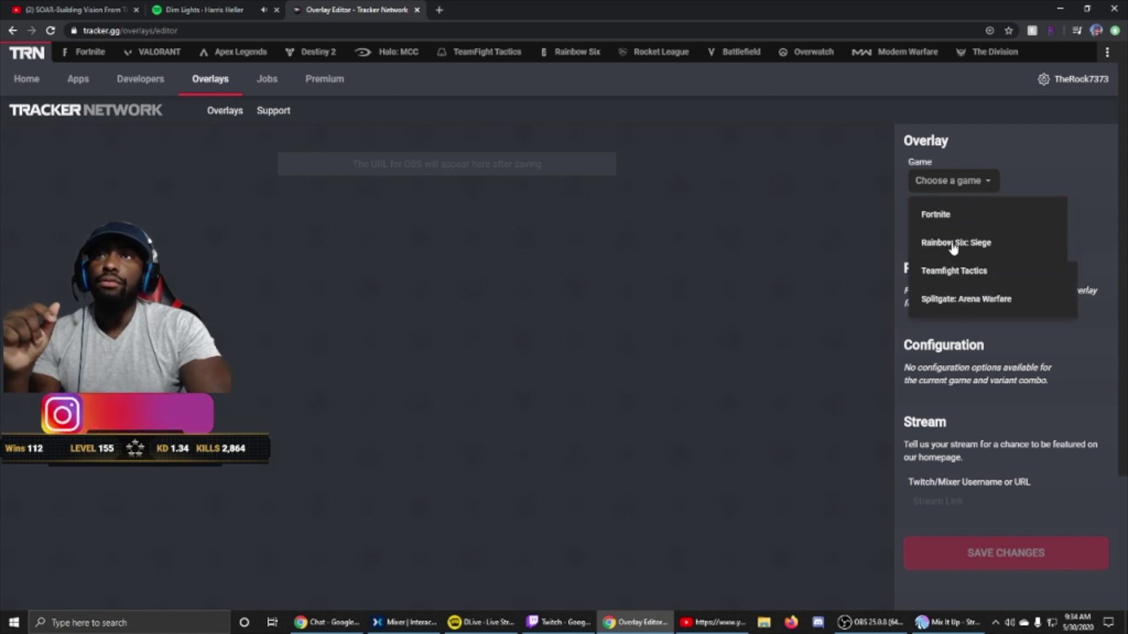
pyautogui.click(949, 215)
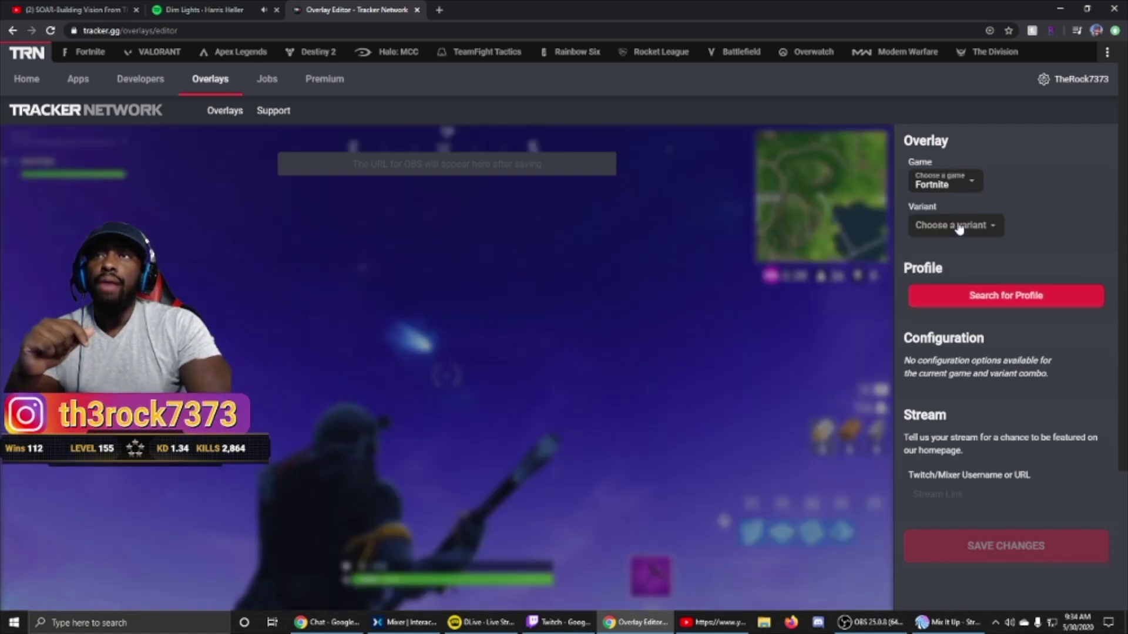
pyautogui.click(959, 227)
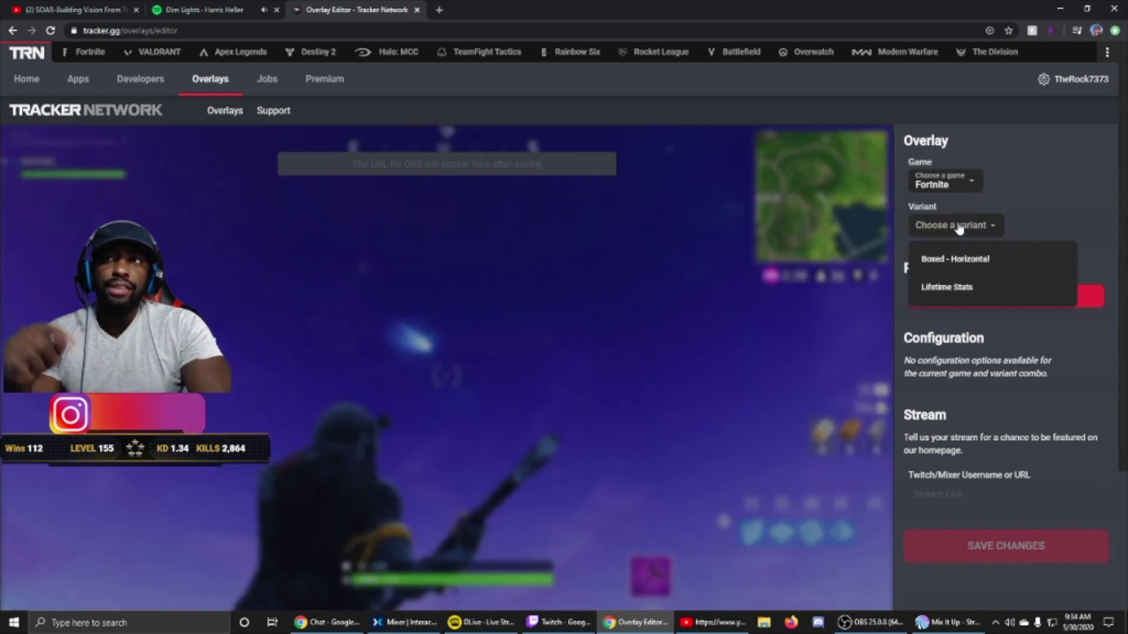
pyautogui.click(958, 258)
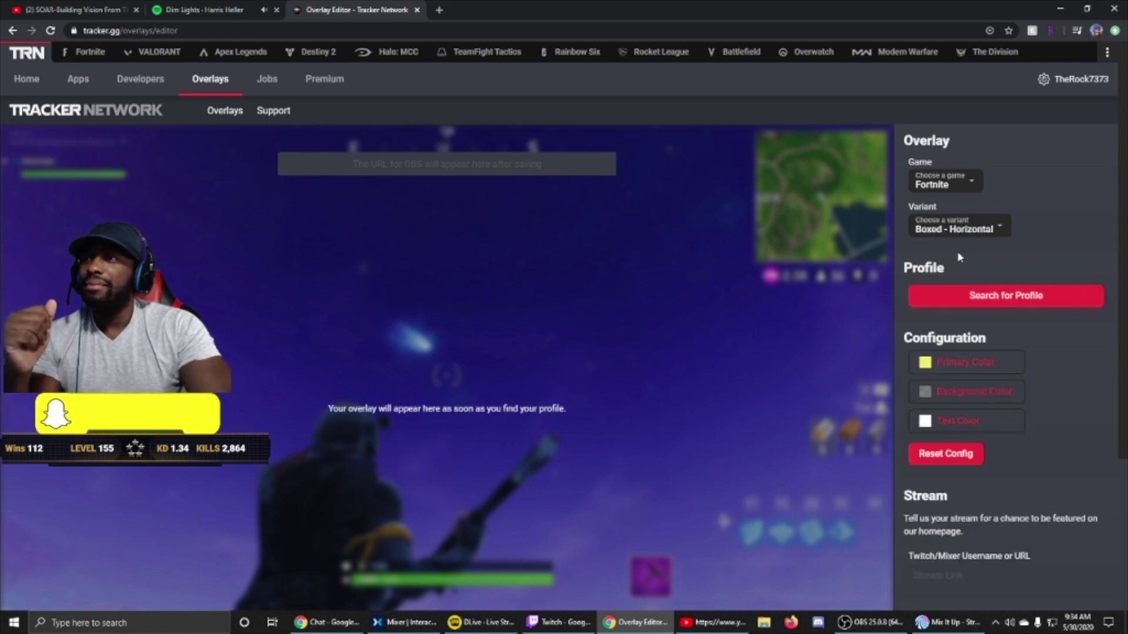
# Load the player's Fortnite profile from recent searches into the overlay editor
pyautogui.click(958, 299)
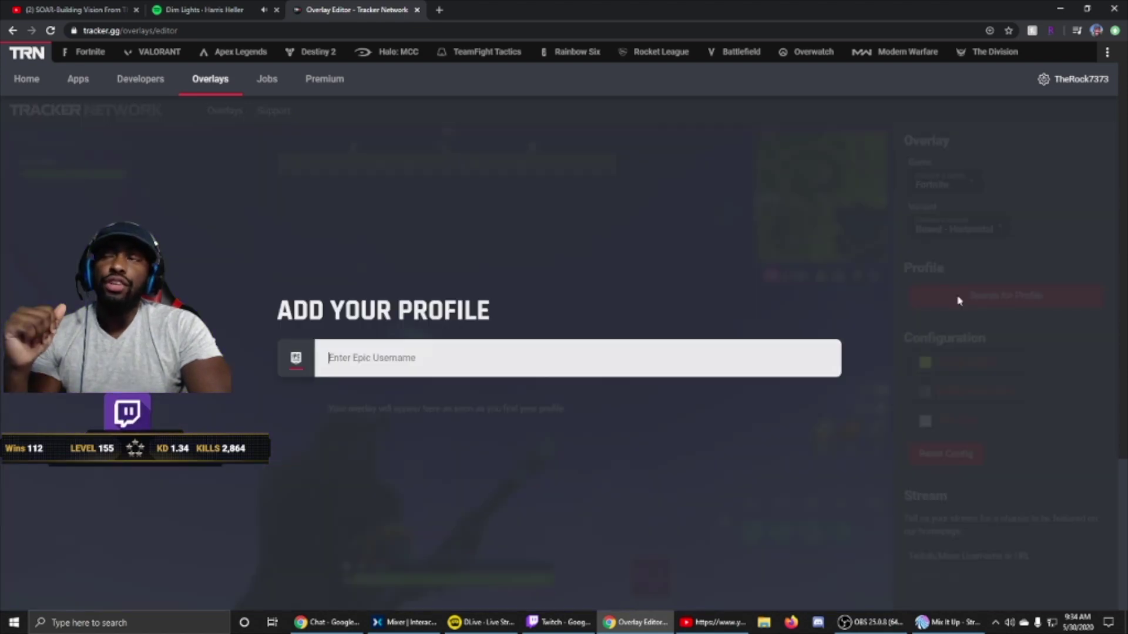
pyautogui.click(642, 367)
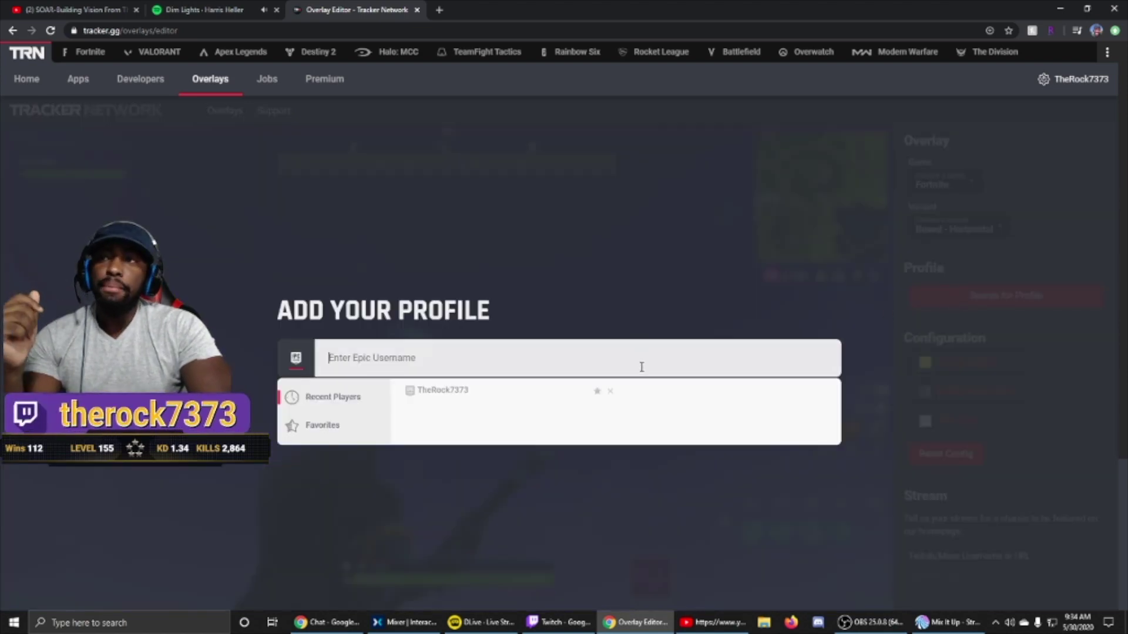
pyautogui.click(454, 397)
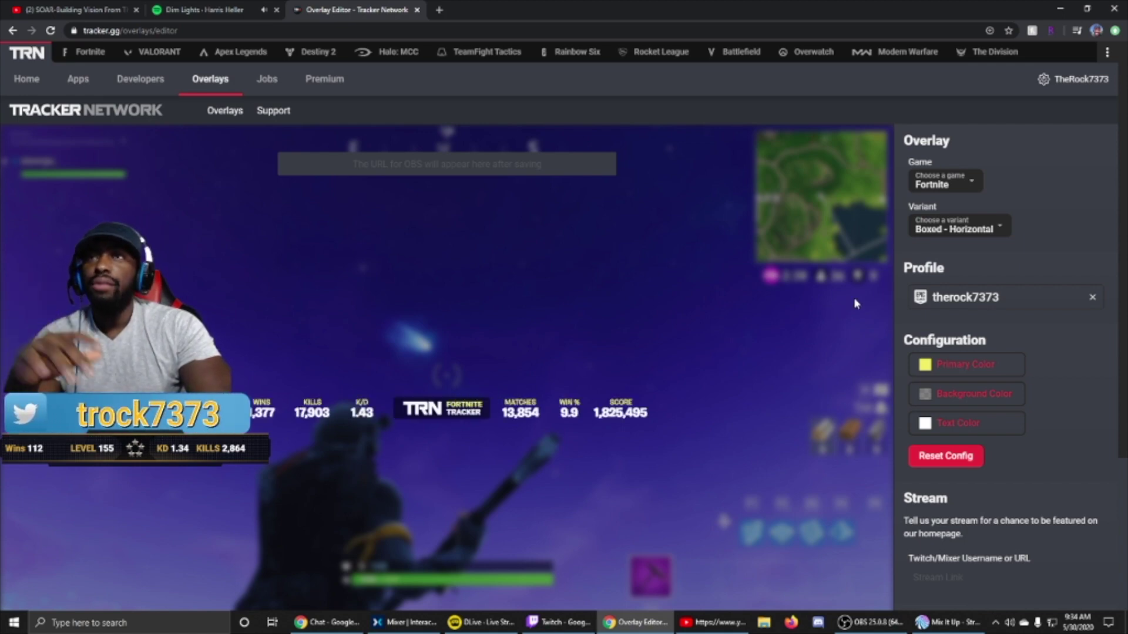
# Set the overlay variant to Boxed - Horizontal, save it, and select the generated URL
pyautogui.click(928, 230)
pyautogui.click(934, 286)
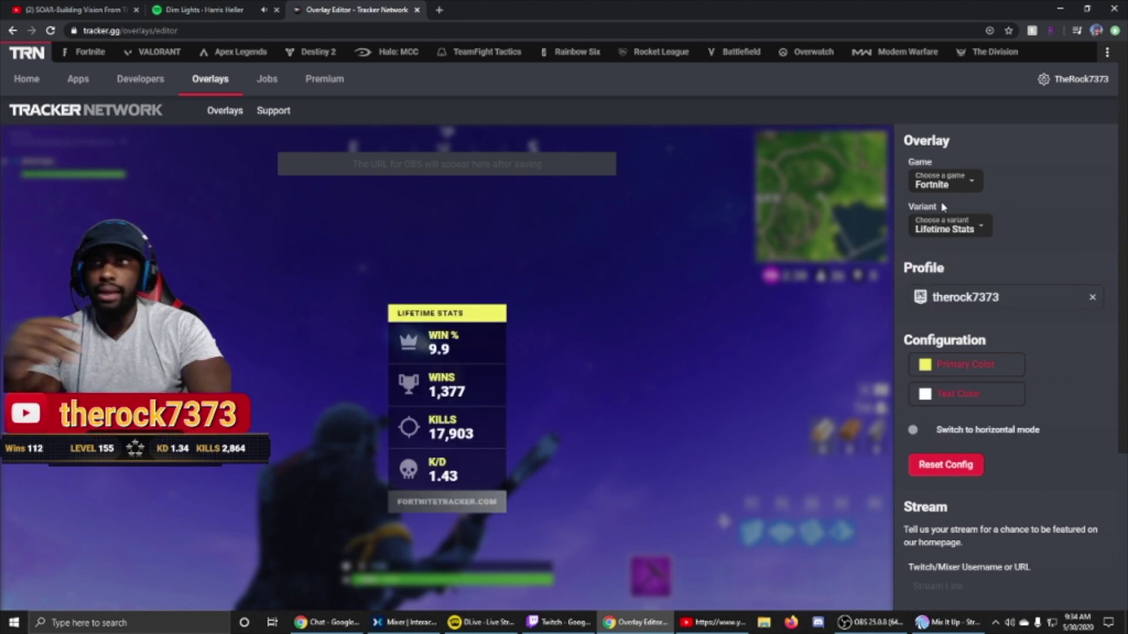
pyautogui.click(942, 223)
pyautogui.click(941, 271)
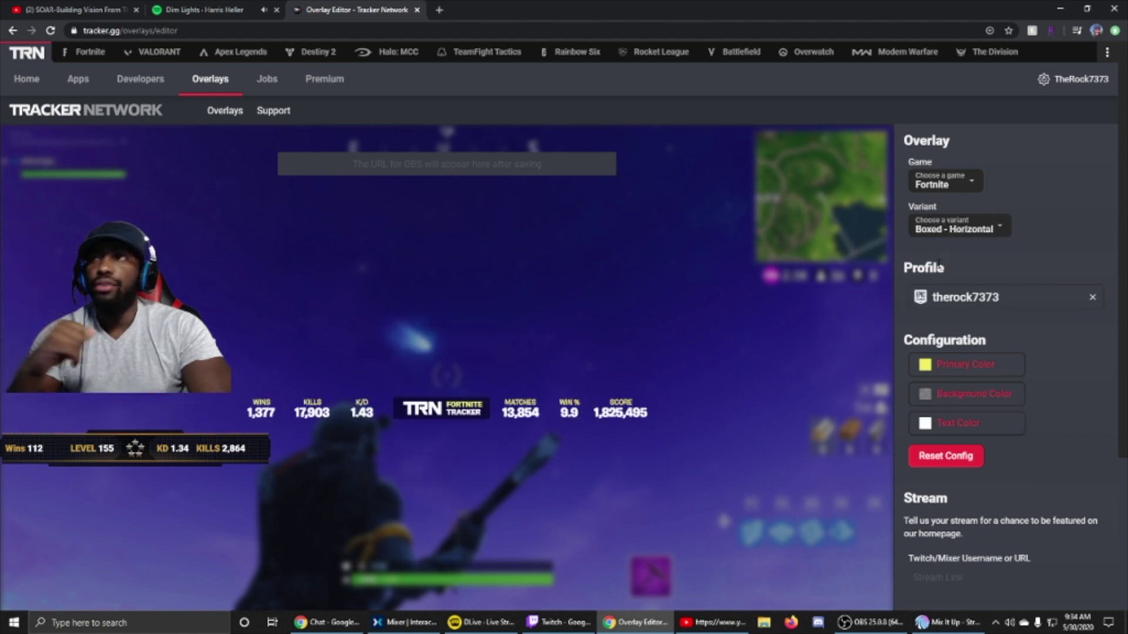
pyautogui.scroll(-4, 787, 317)
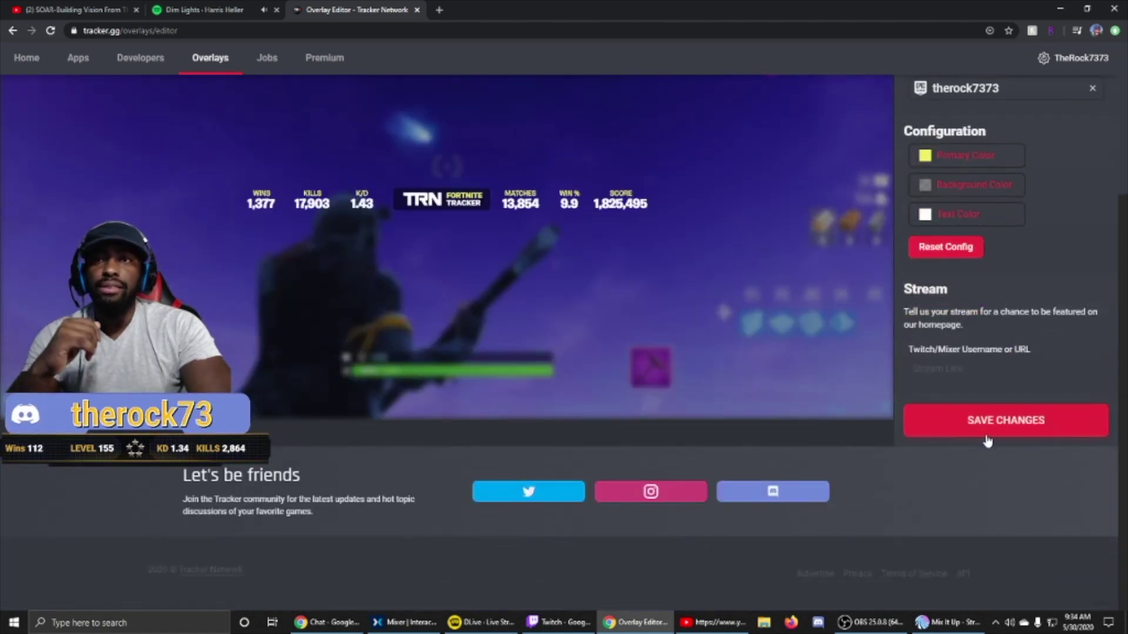
pyautogui.click(990, 433)
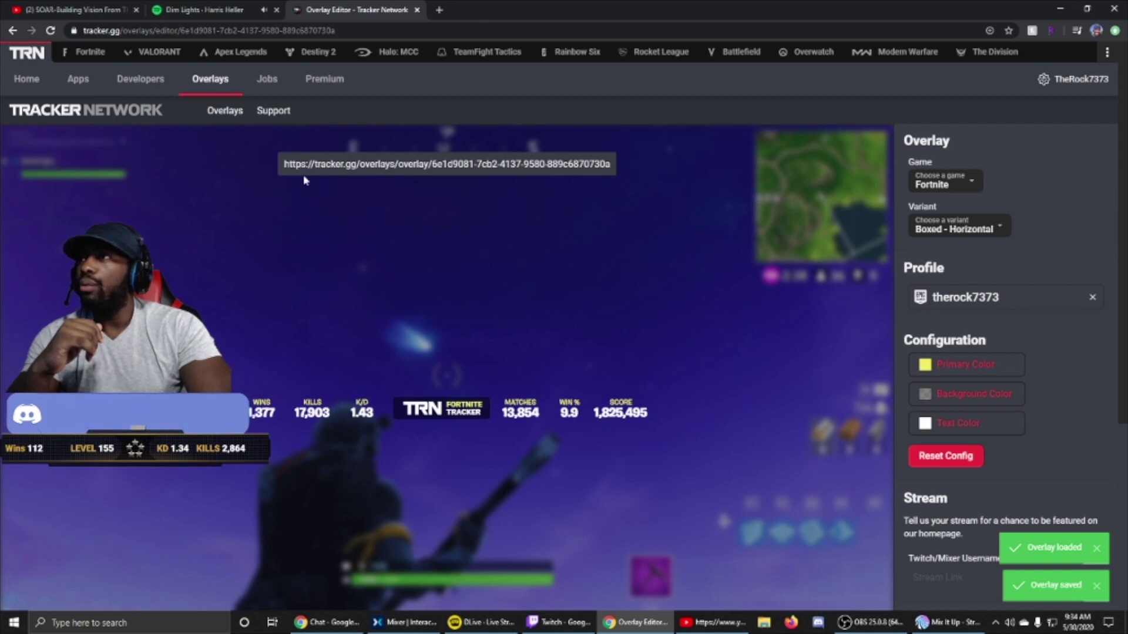
pyautogui.moveTo(284, 164); pyautogui.dragTo(649, 176)
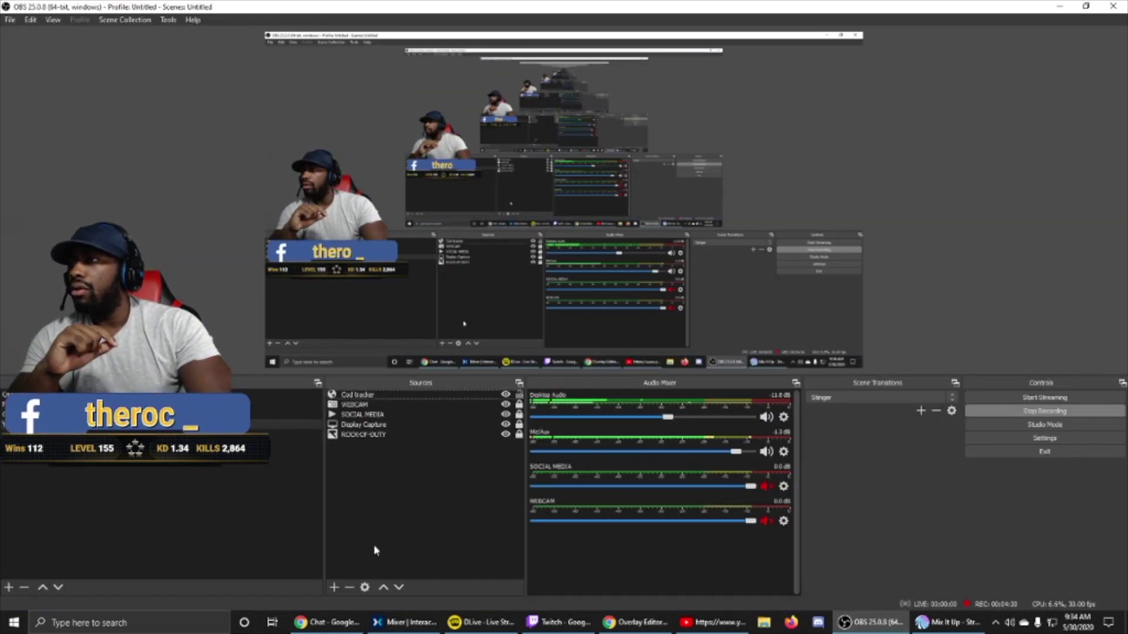
# Add a Browser source named 'fortnite tracker' to the OBS scene
pyautogui.click(333, 587)
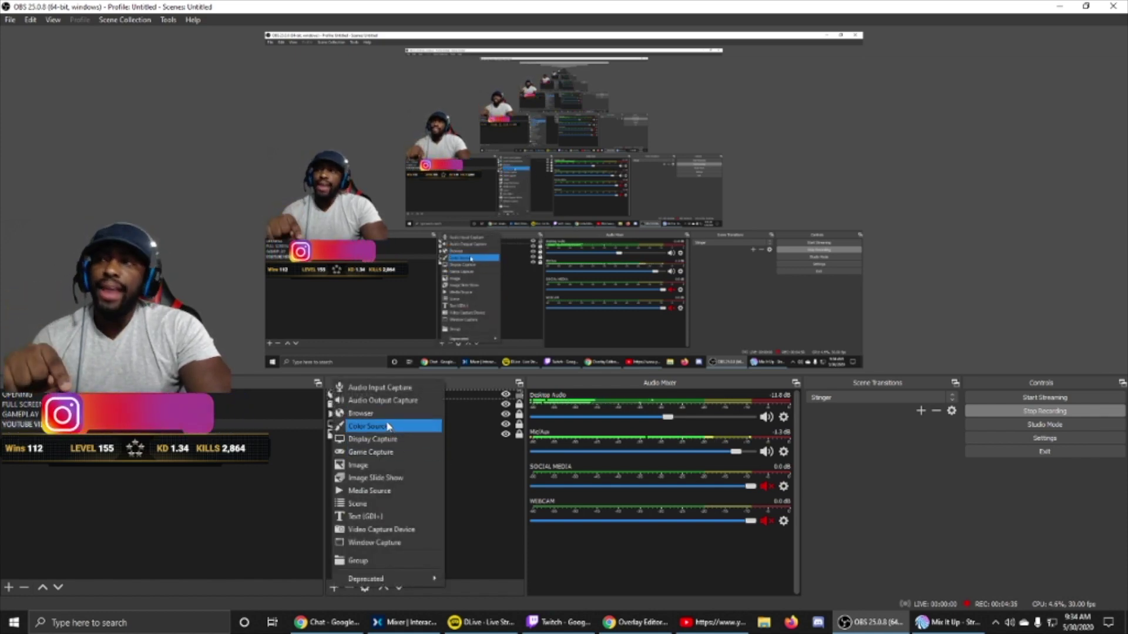
pyautogui.click(360, 413)
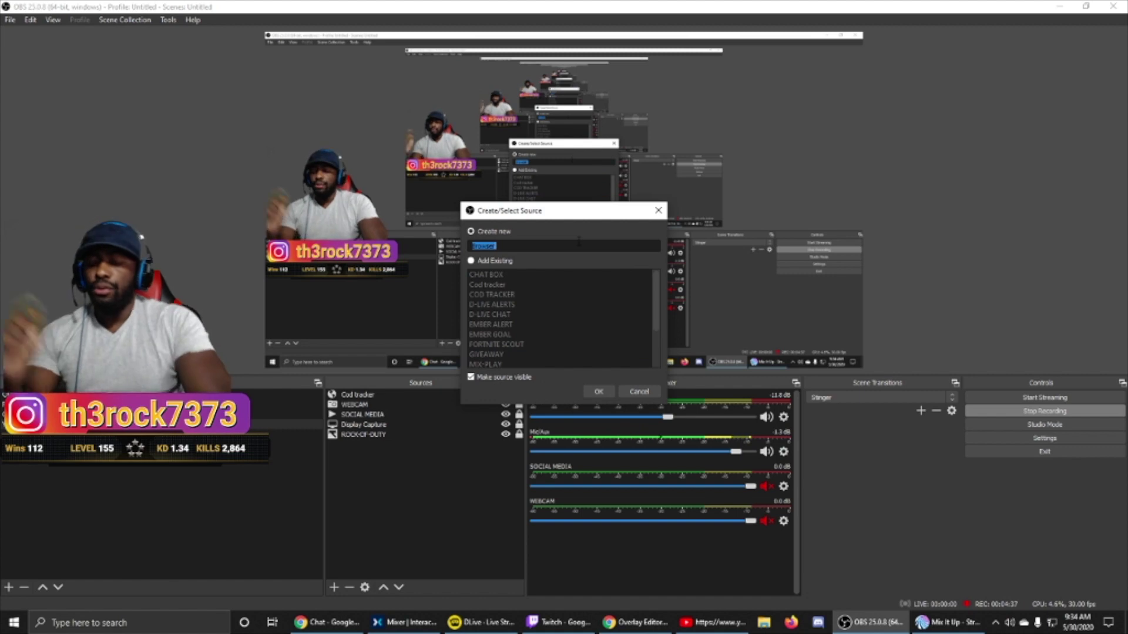
pyautogui.write('folrtn')
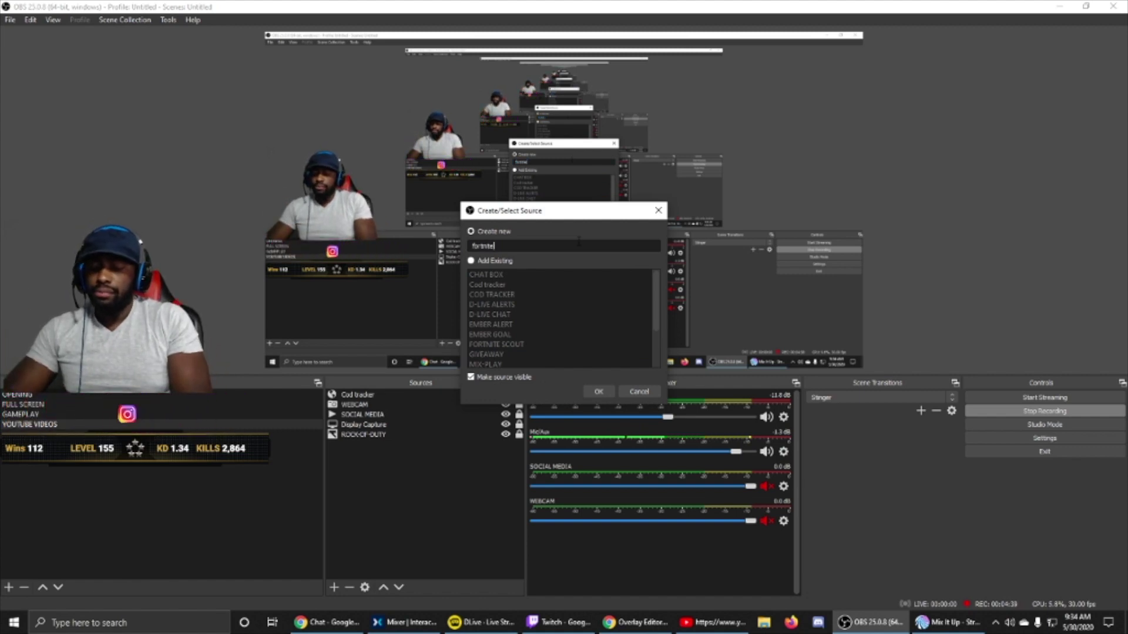
pyautogui.write('ite tracker')
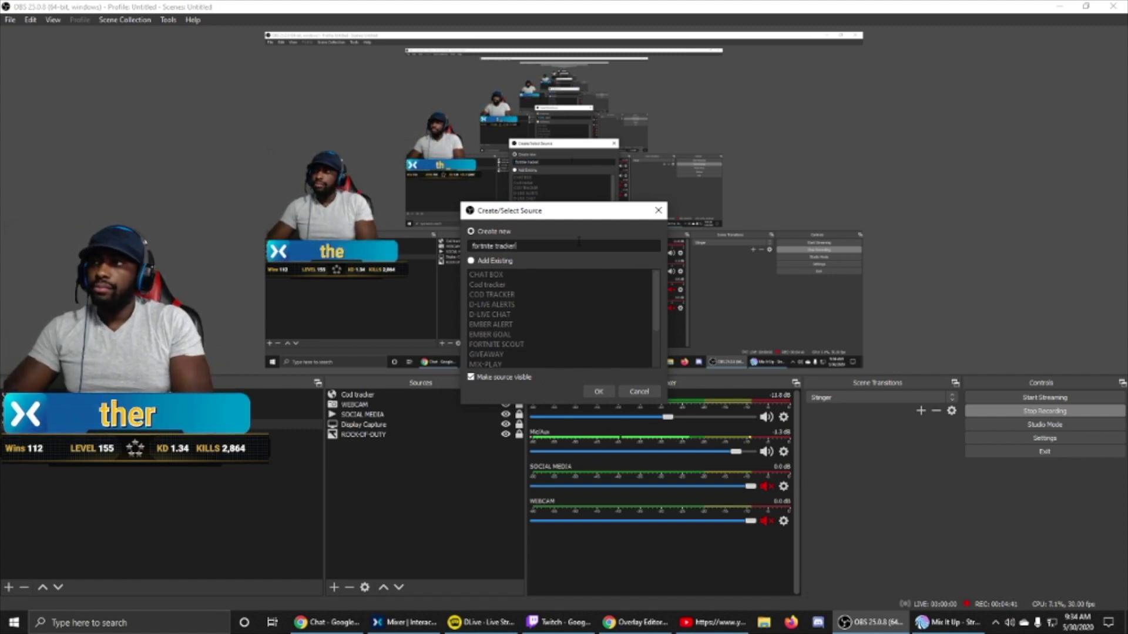
pyautogui.click(598, 392)
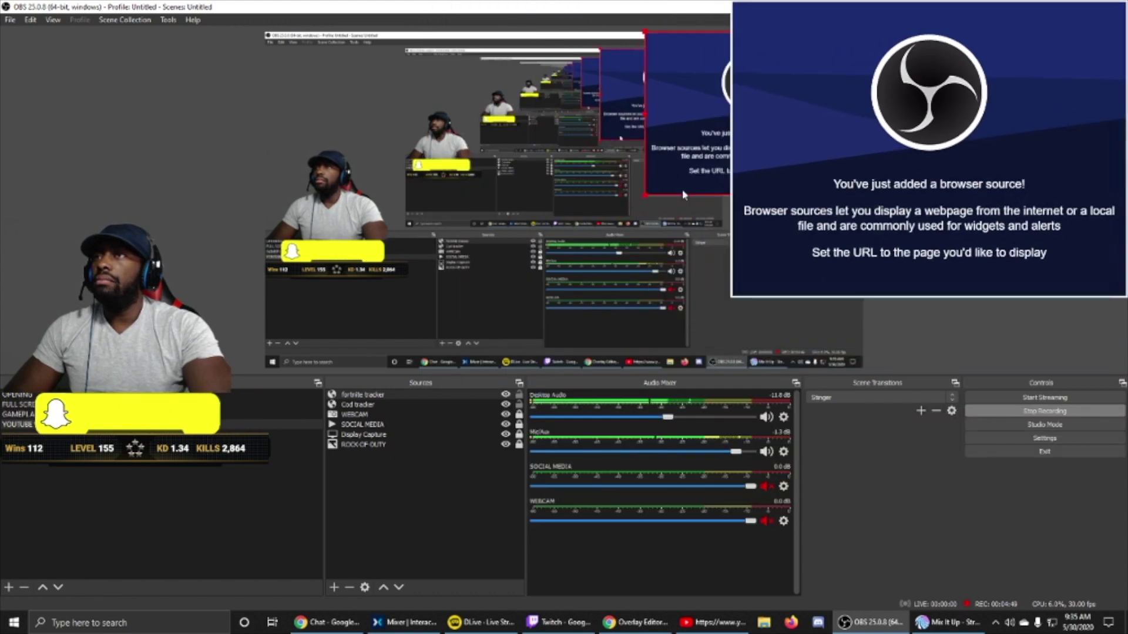
# Replace the fortnite tracker source's placeholder URL with the copied tracker.gg overlay link and apply
pyautogui.doubleClick(431, 395)
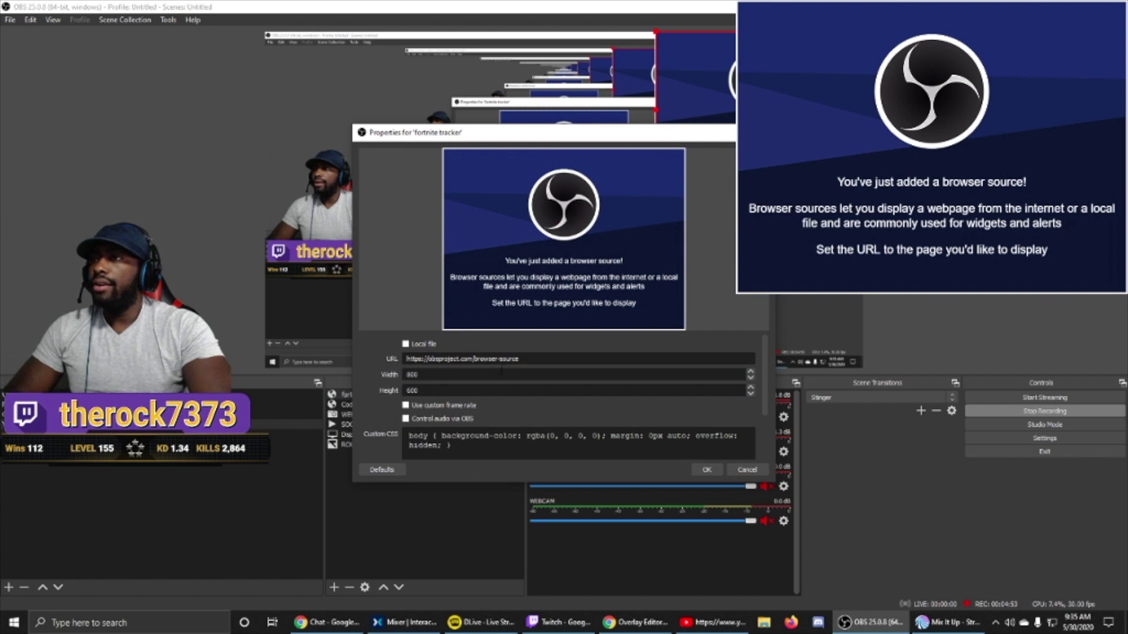
pyautogui.moveTo(521, 359); pyautogui.dragTo(405, 360)
pyautogui.press('BackSpace')
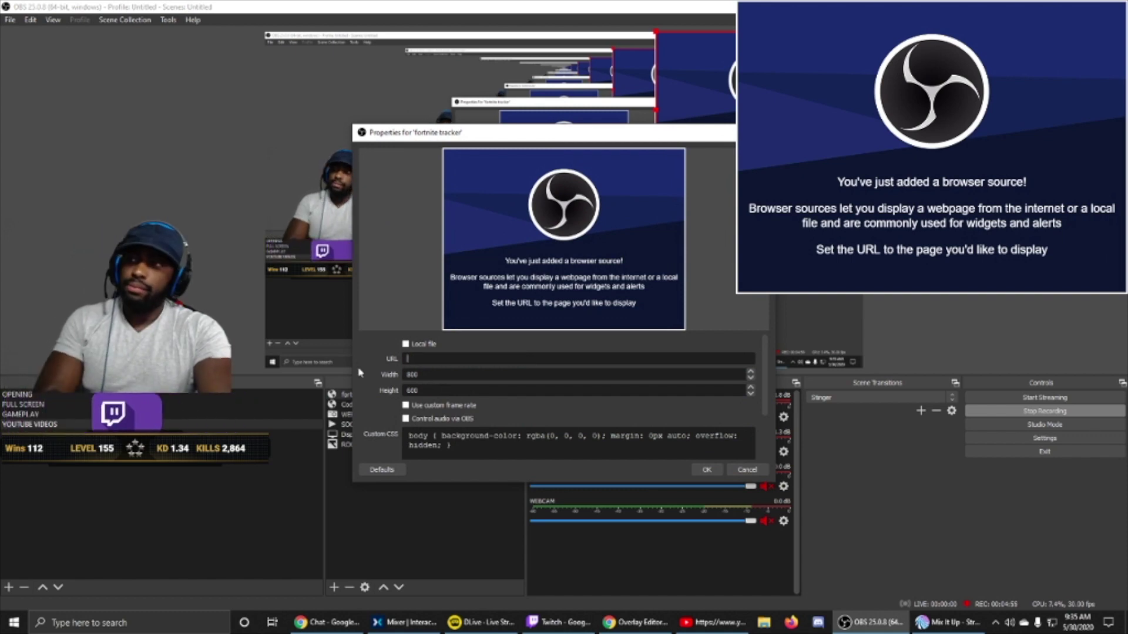
pyautogui.hotkey('ctrl', 'v')
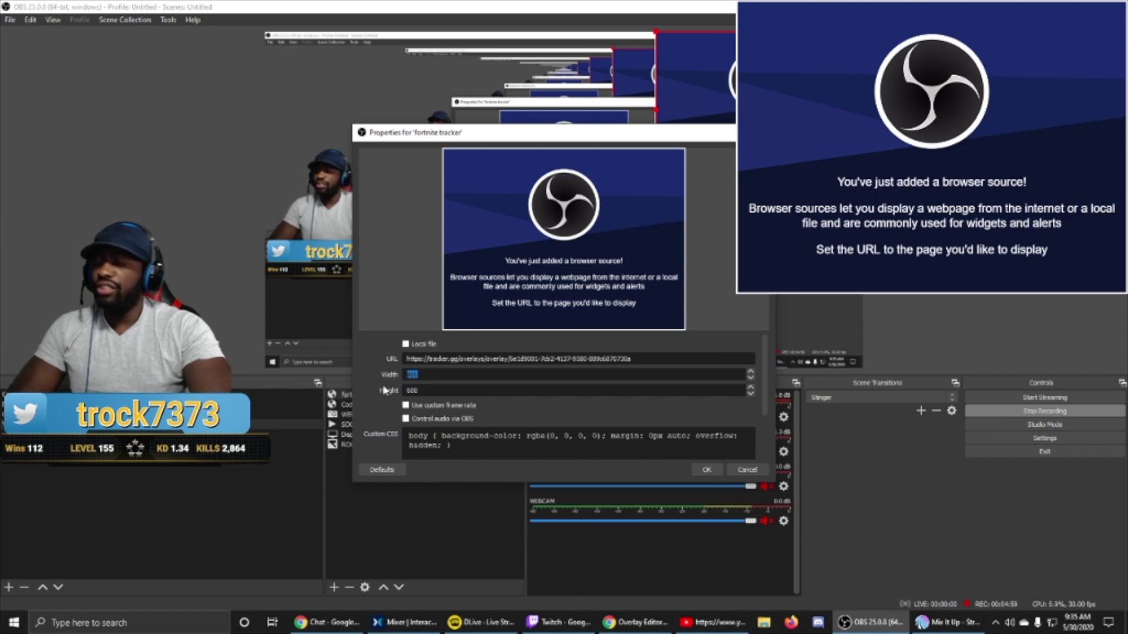
pyautogui.click(527, 414)
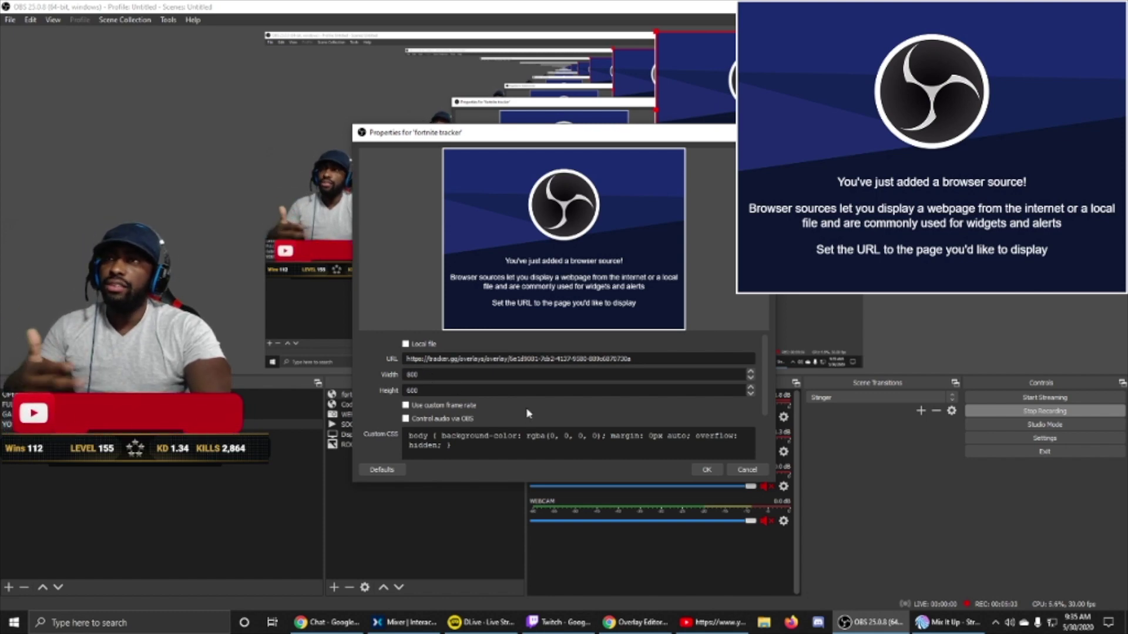
pyautogui.scroll(-2, 527, 413)
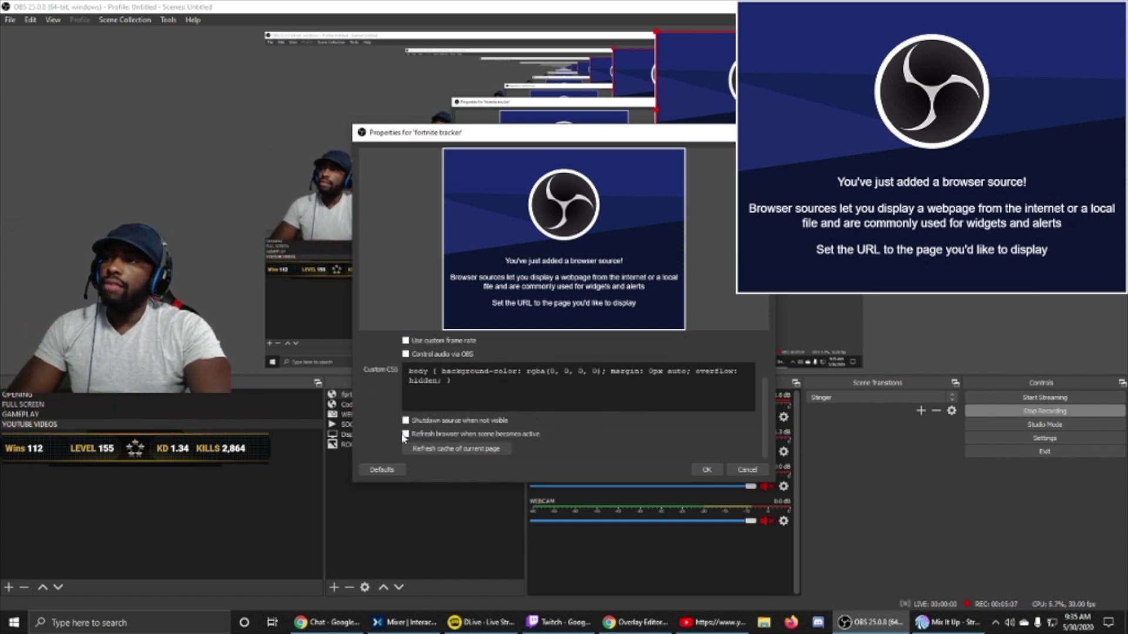
pyautogui.click(707, 469)
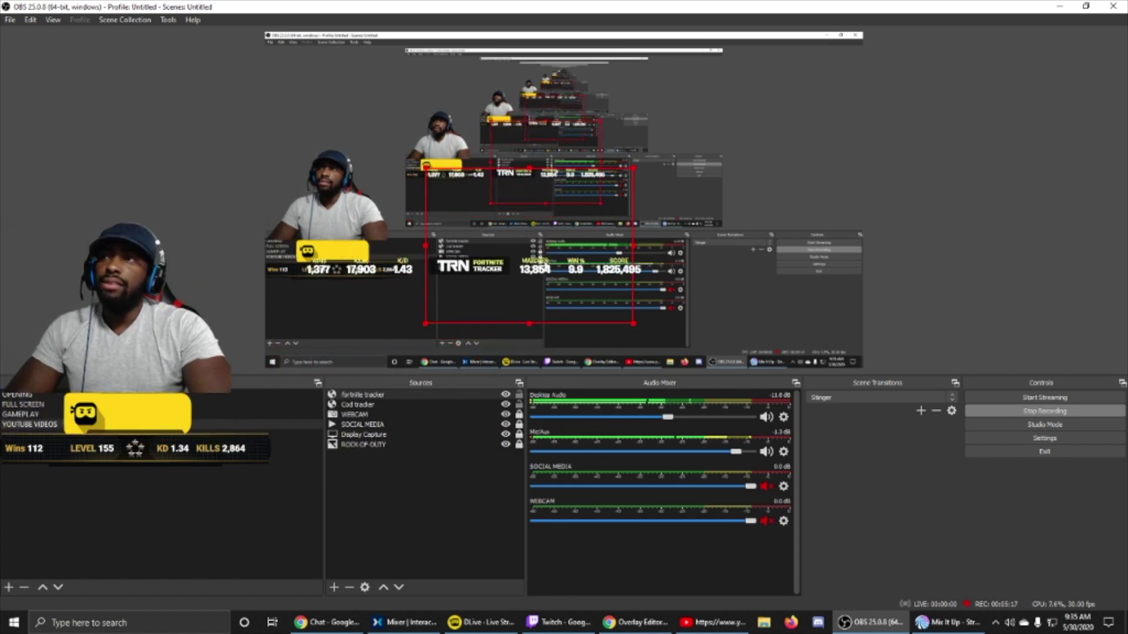
# Set the fortnite tracker source's height to 75, then enter a width of 765
pyautogui.doubleClick(391, 396)
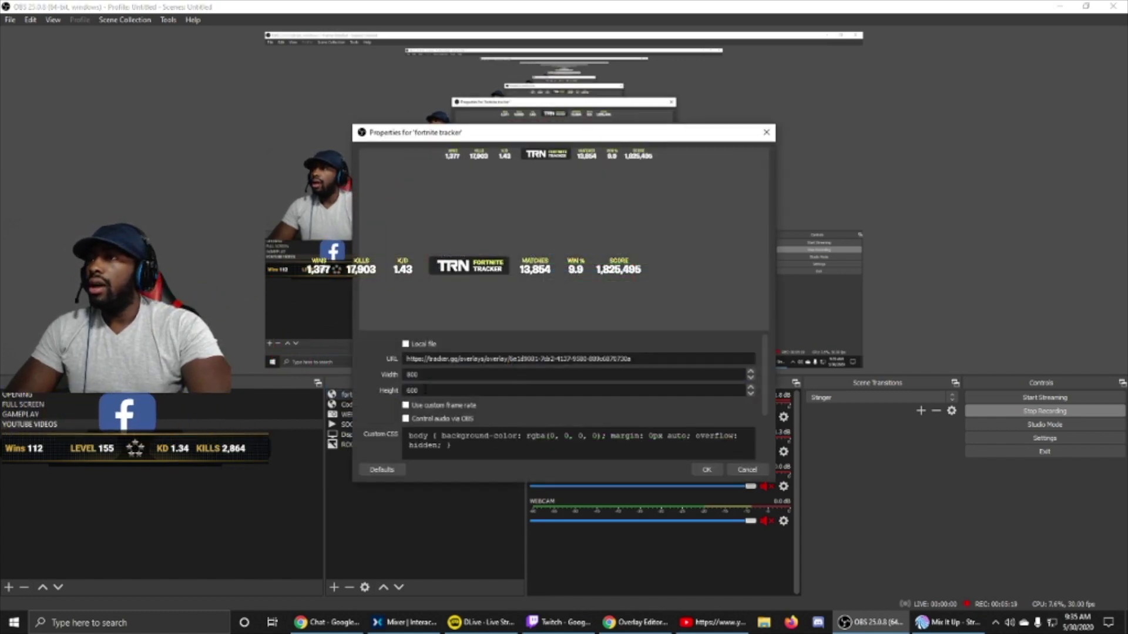
pyautogui.moveTo(424, 390); pyautogui.dragTo(387, 395)
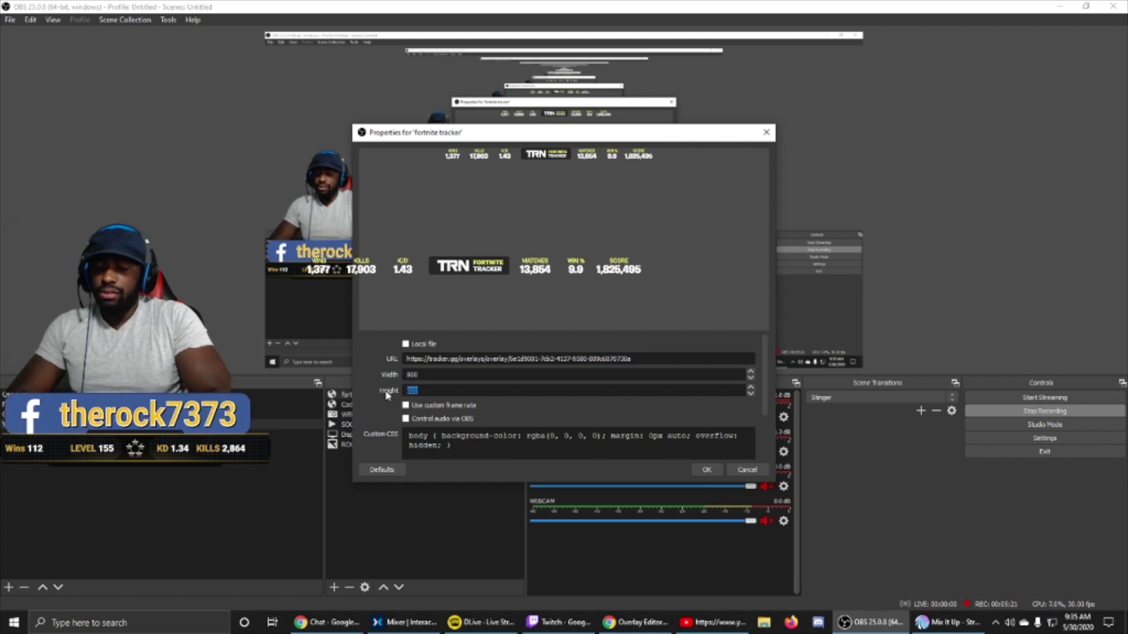
pyautogui.write('75')
pyautogui.click(707, 470)
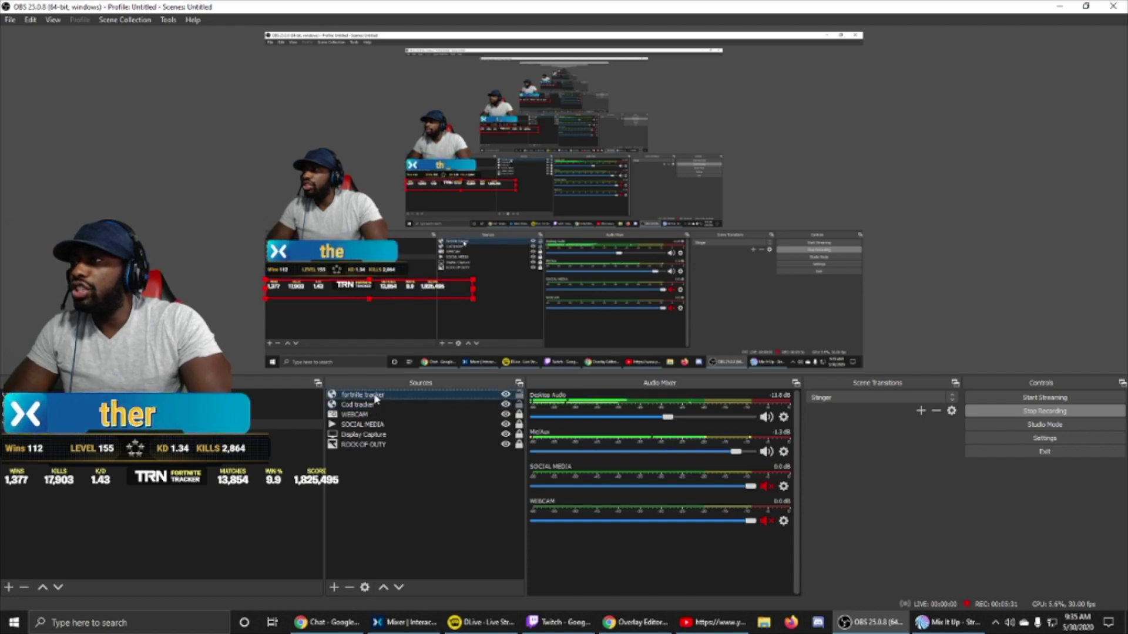
pyautogui.doubleClick(375, 396)
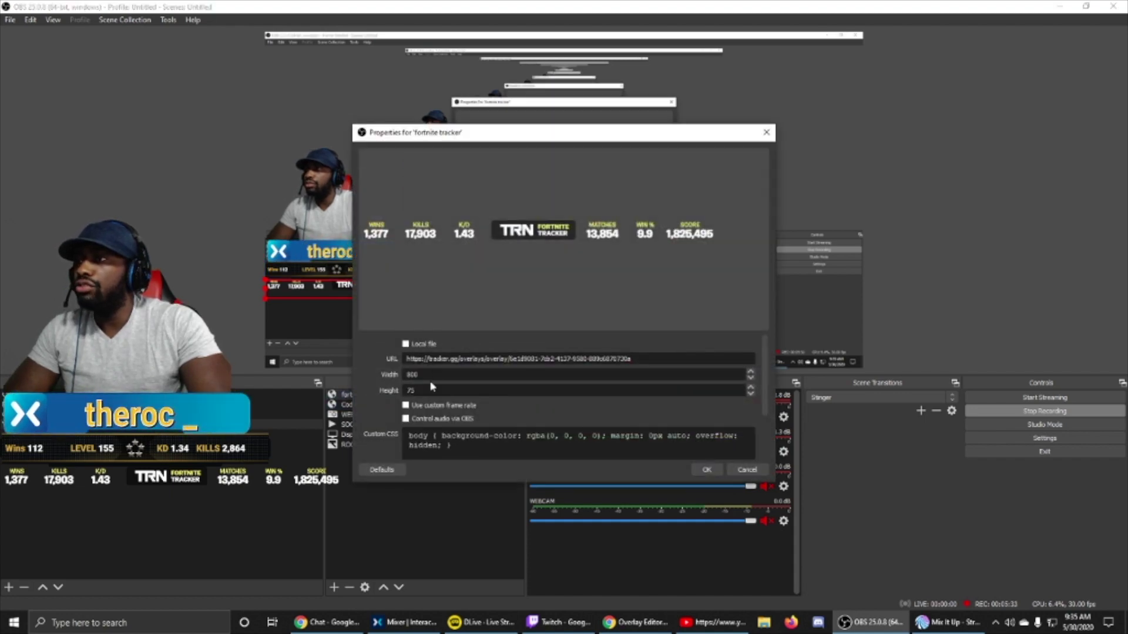
pyautogui.write('7')
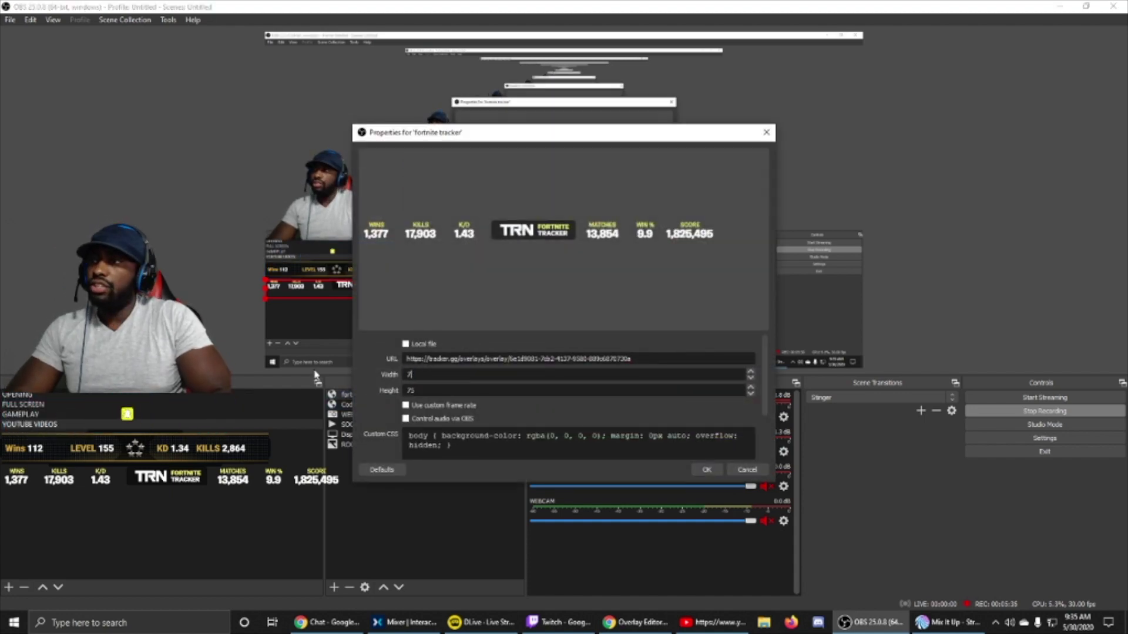
pyautogui.write('65')
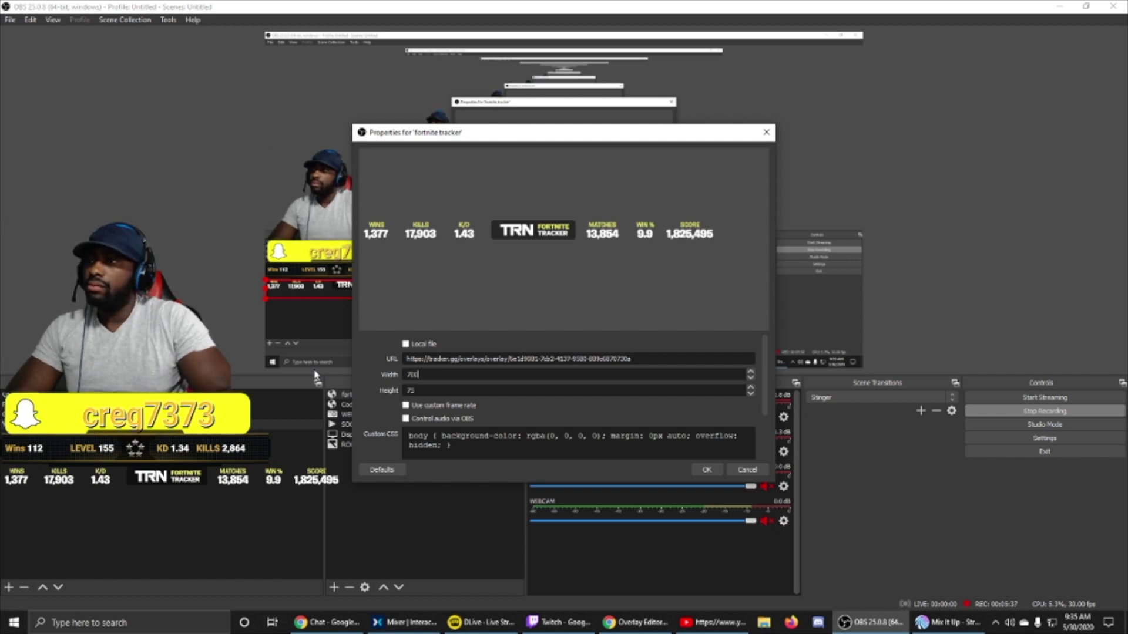